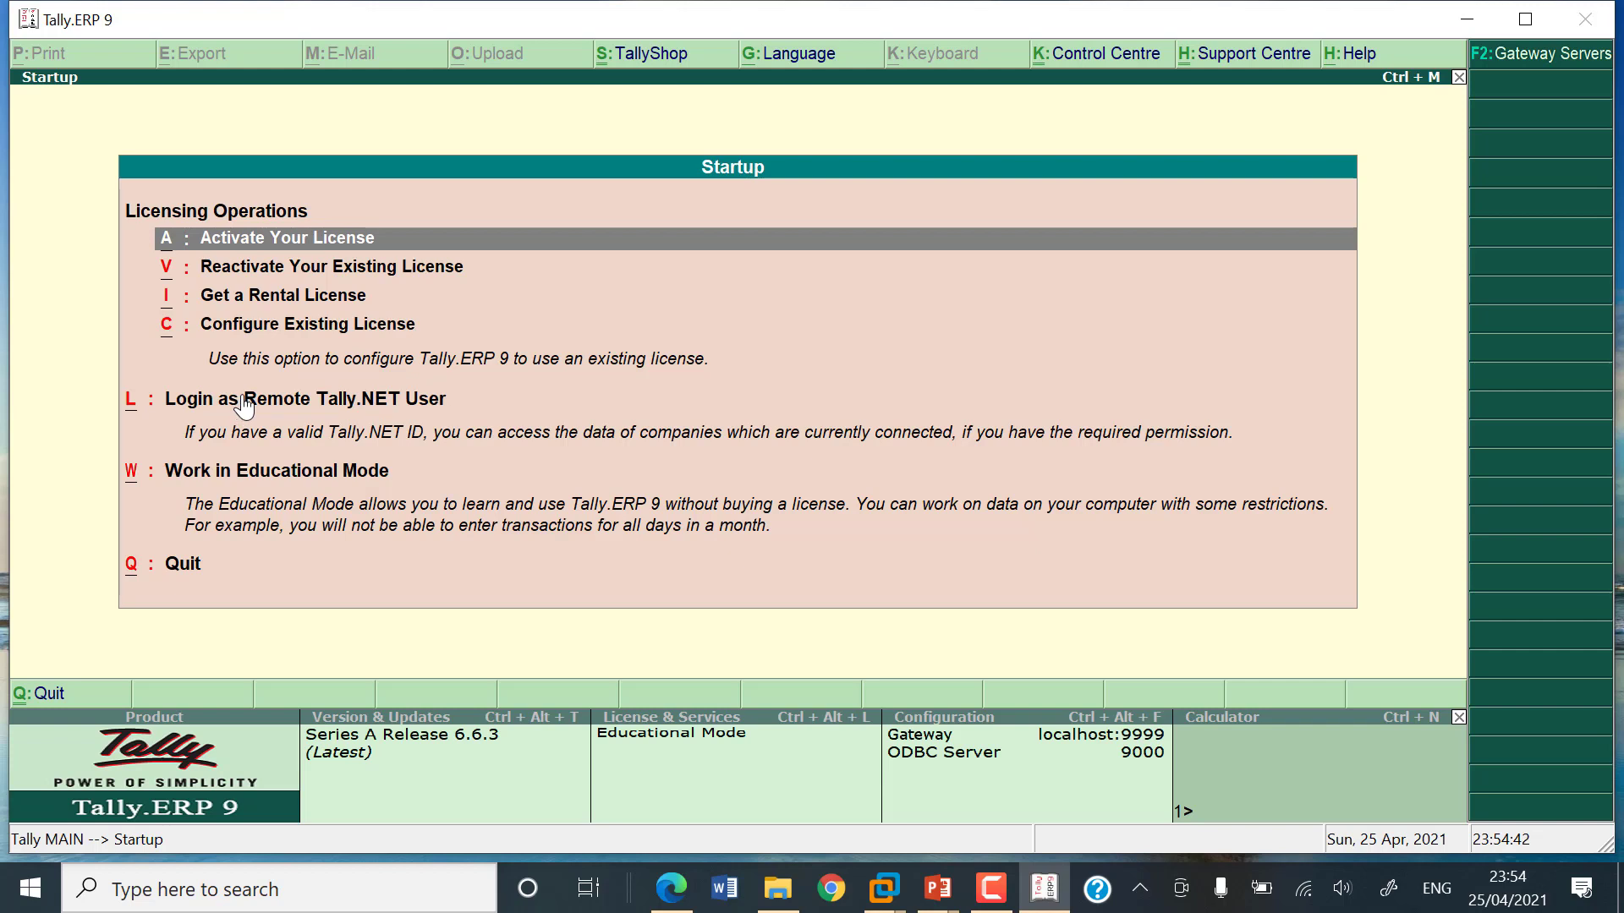
Step: Browse the Startup screen licensing options and settle on Work in Educational Mode
{"action": "key", "text": "Down"}
{"action": "key", "text": "Down"}
{"action": "key", "text": "Down"}
{"action": "key", "text": "Down"}
{"action": "key", "text": "Down"}
{"action": "key", "text": "Up"}
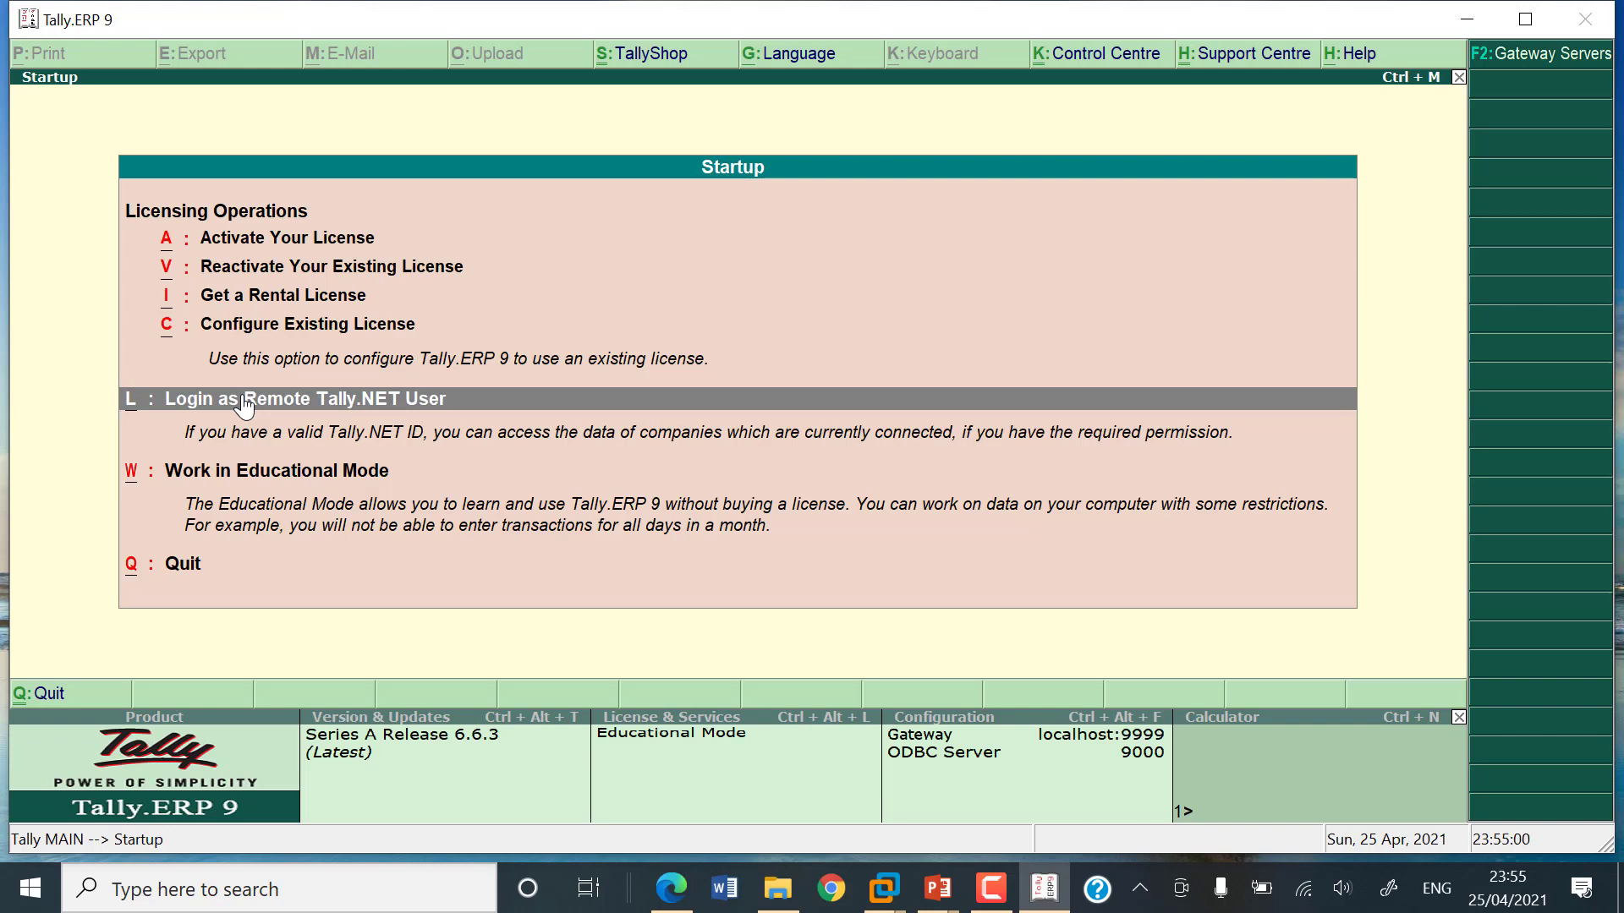
{"action": "key", "text": "Down"}
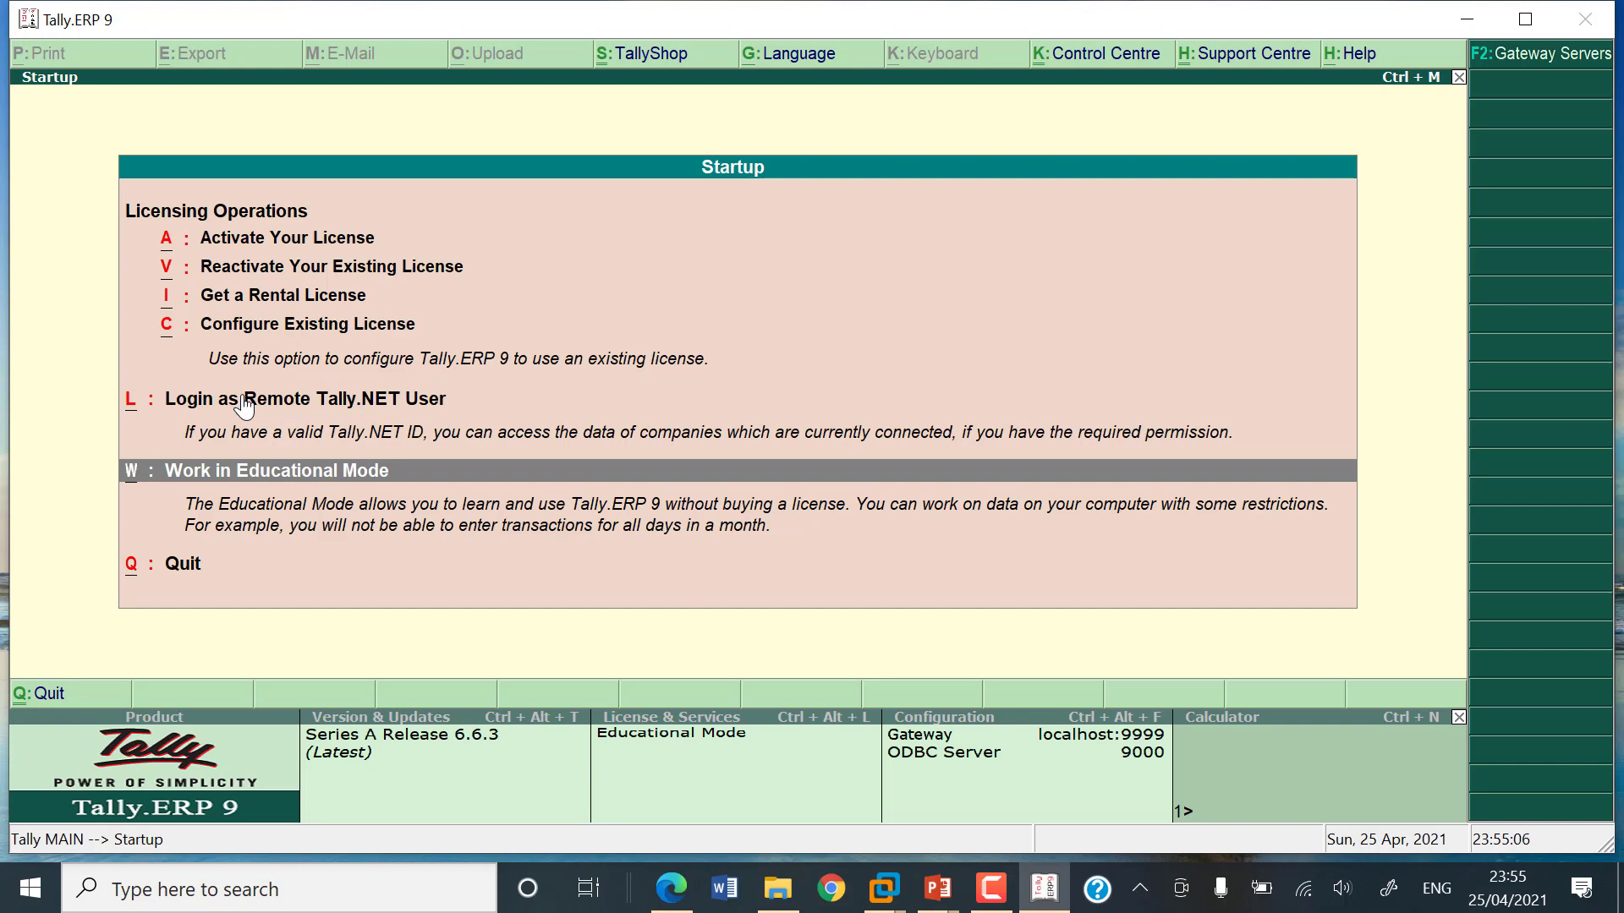
{"action": "key", "text": "Down"}
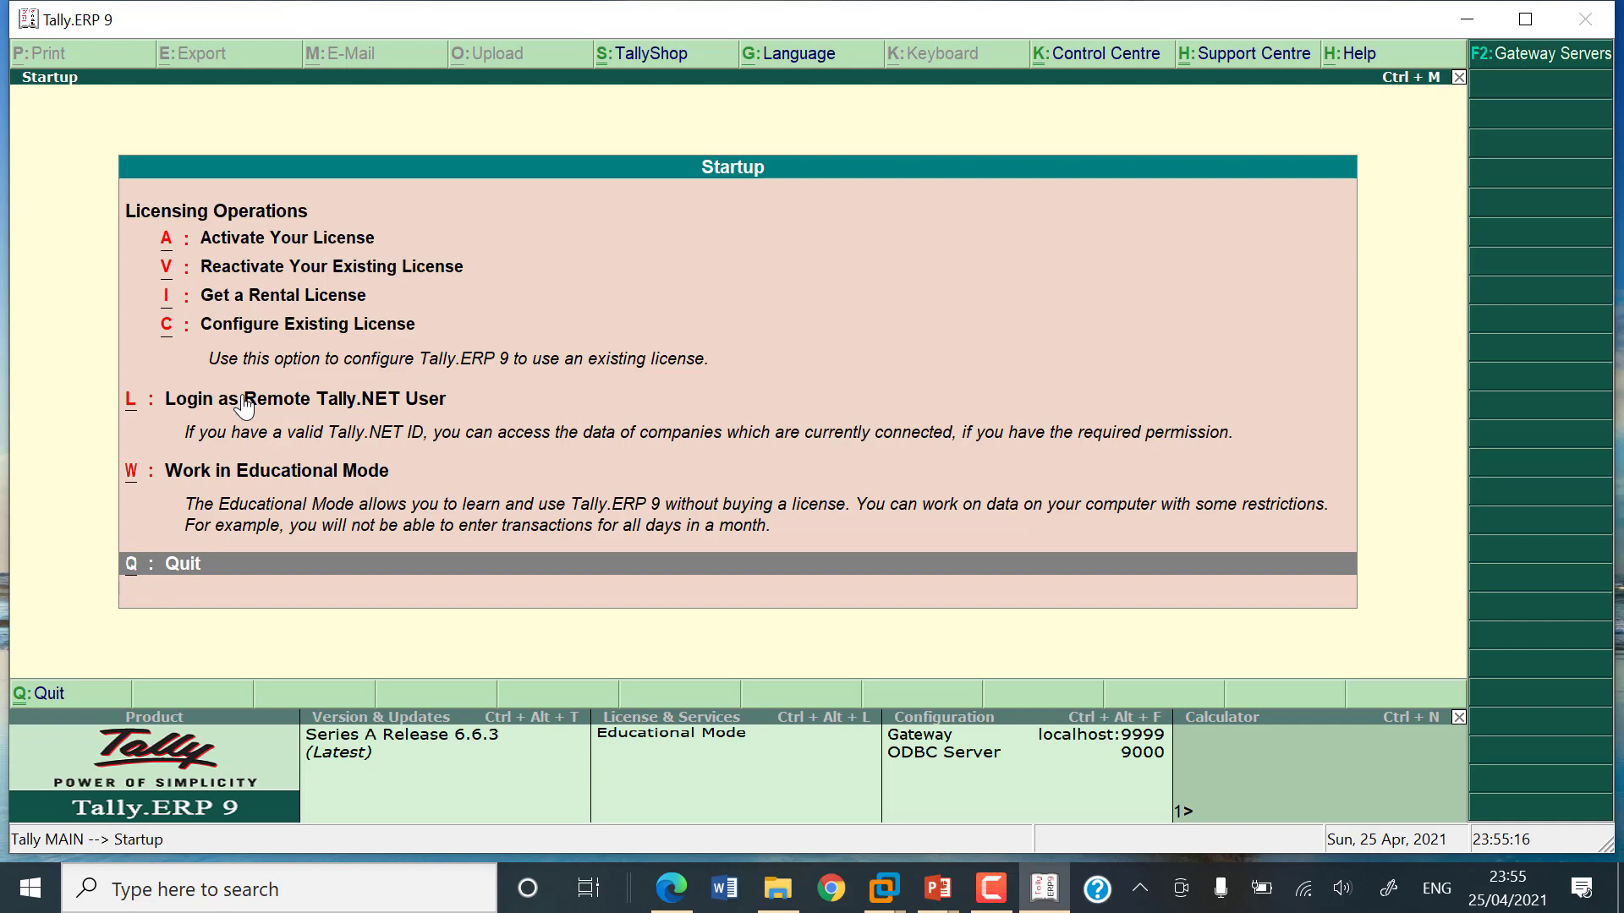
{"action": "key", "text": "Up"}
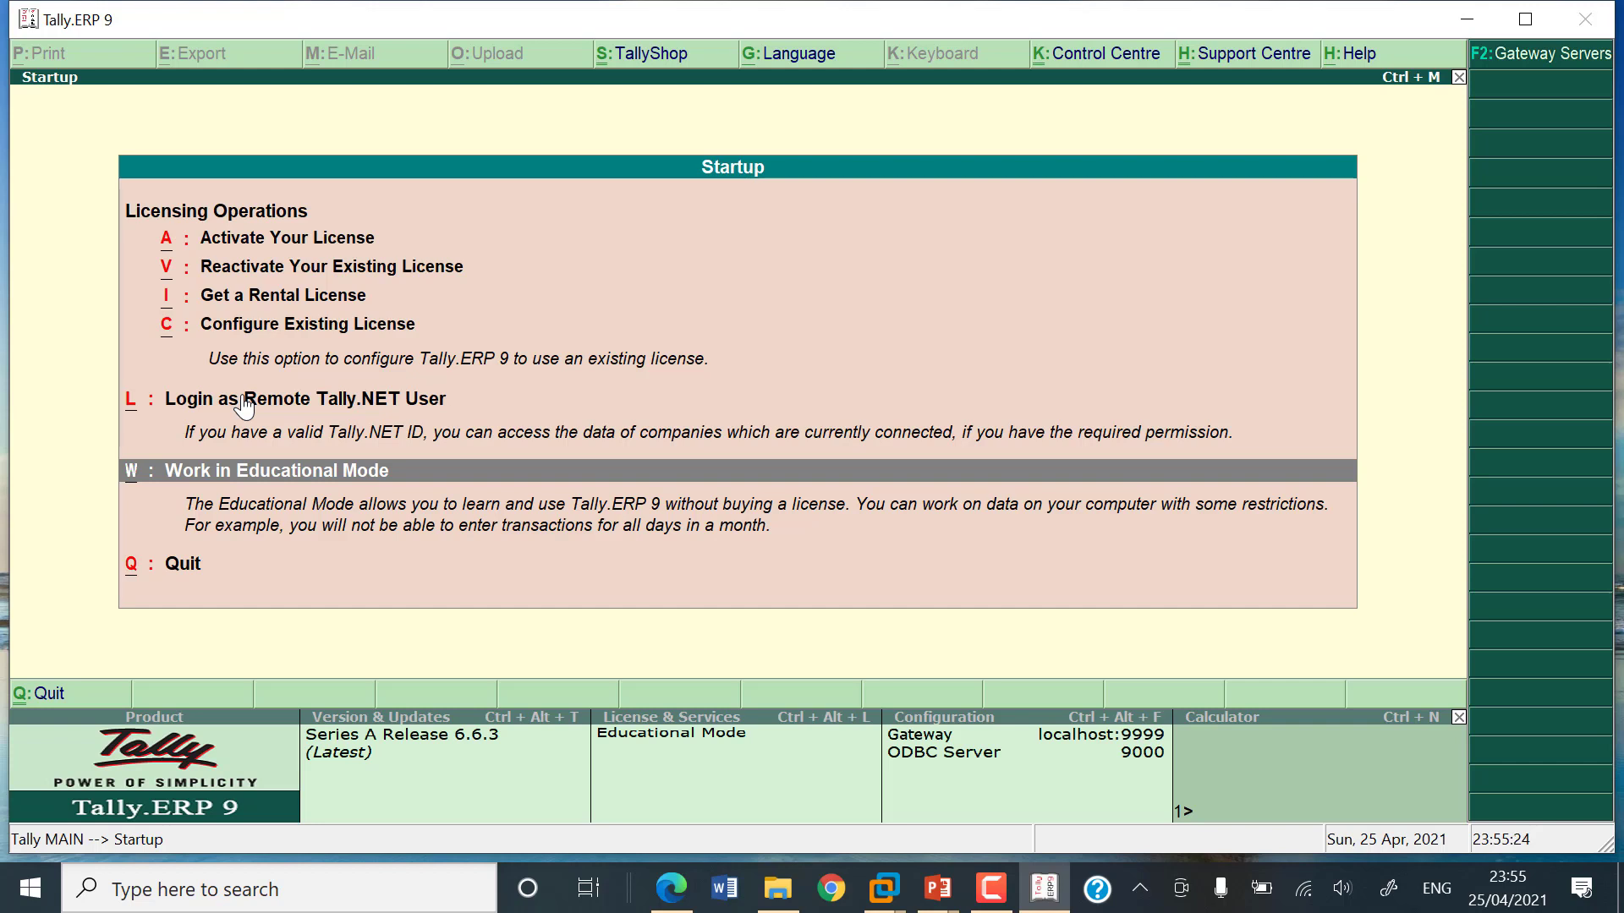
{"action": "key", "text": "alt"}
{"action": "key", "text": "ctrl"}
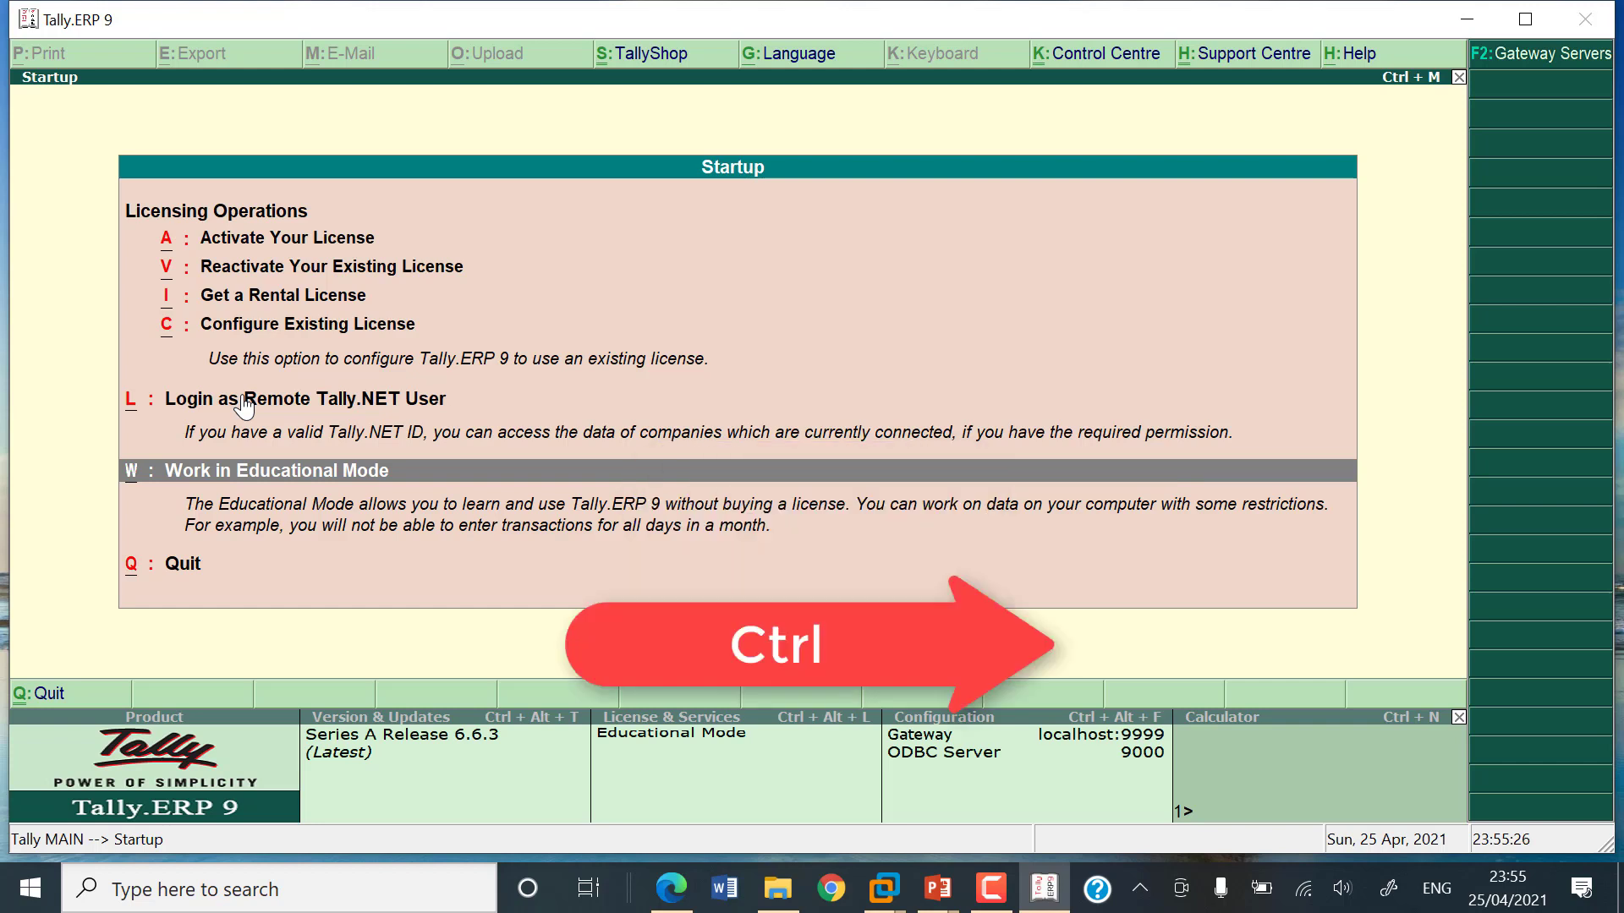
{"action": "key", "text": "shift"}
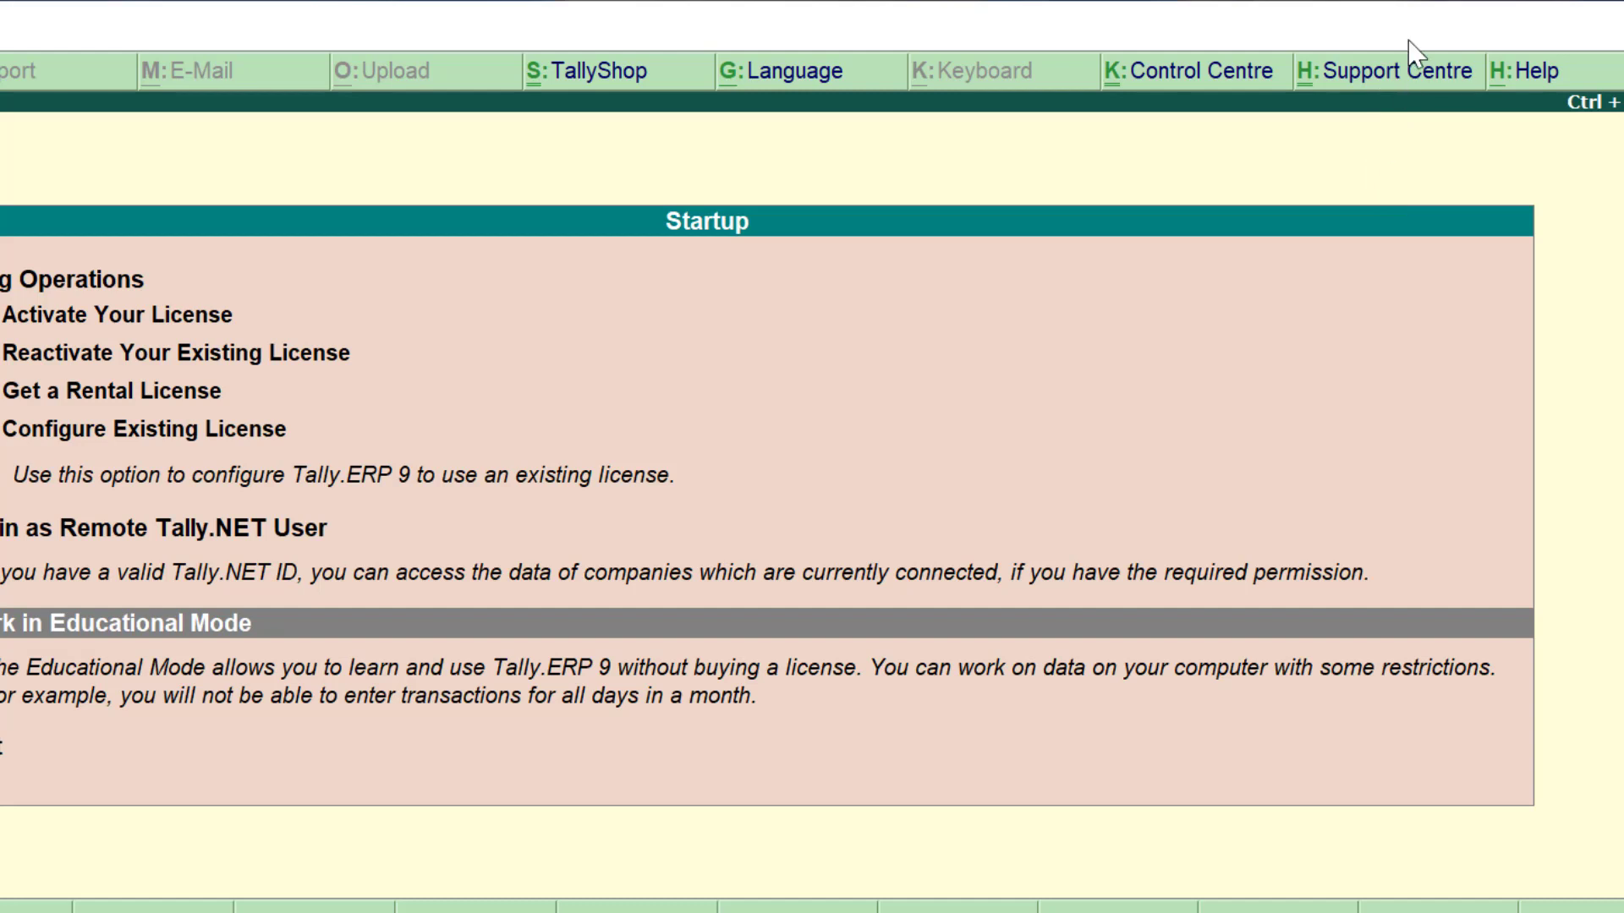
Step: Open Tally's online Help, dismiss the add-on notification and maximize the browser window
{"action": "left_click", "coordinate": [1538, 86]}
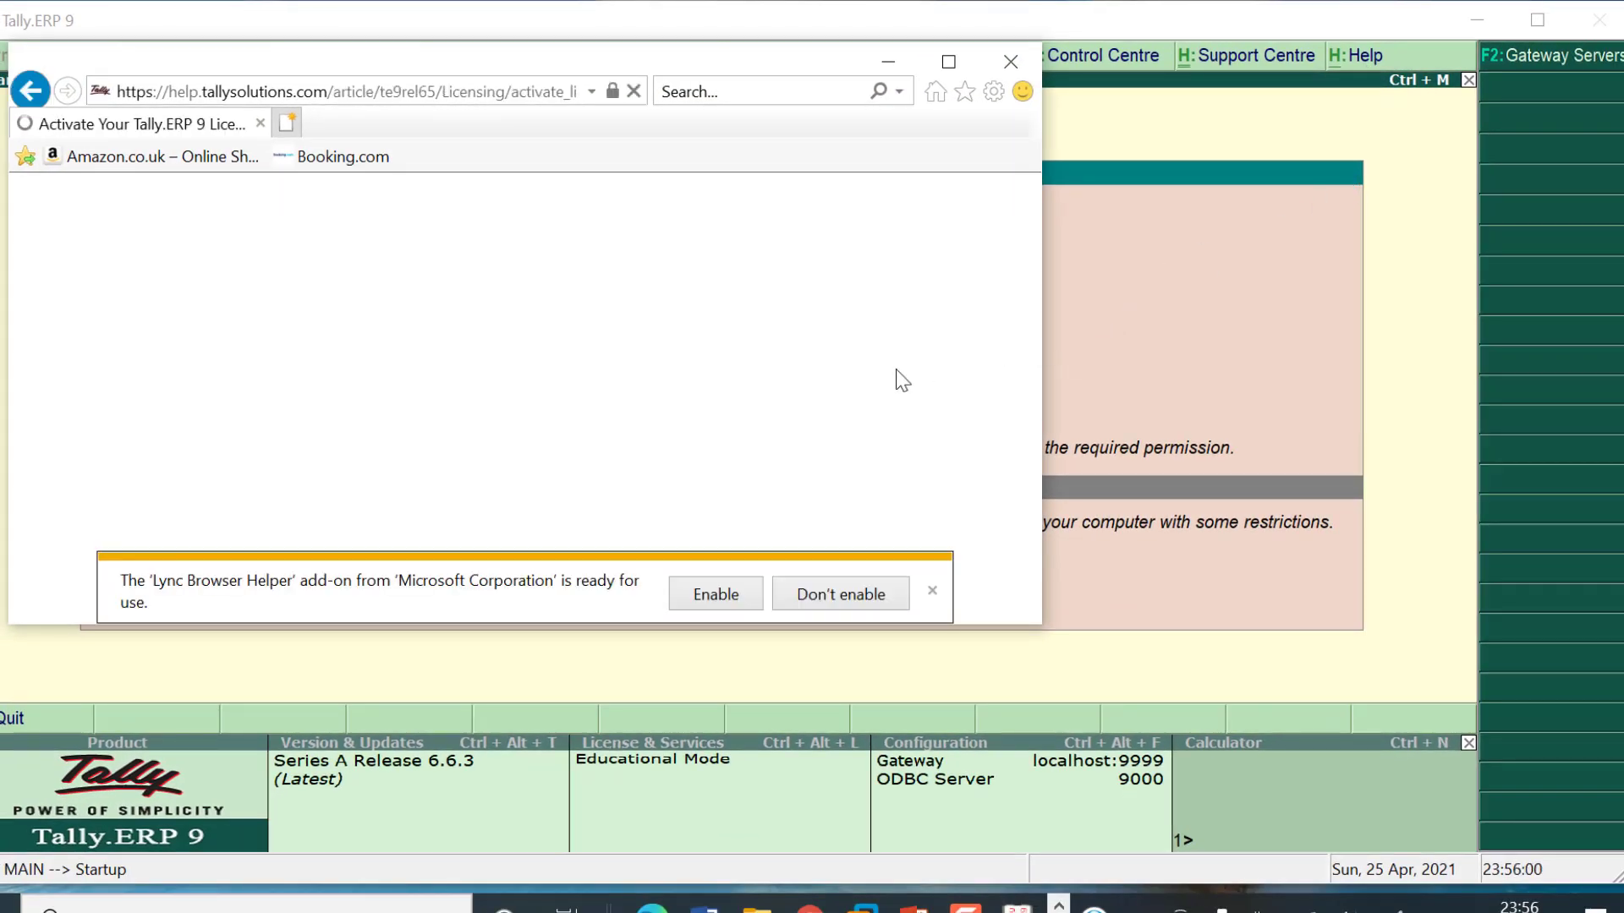
{"action": "left_click", "coordinate": [932, 590]}
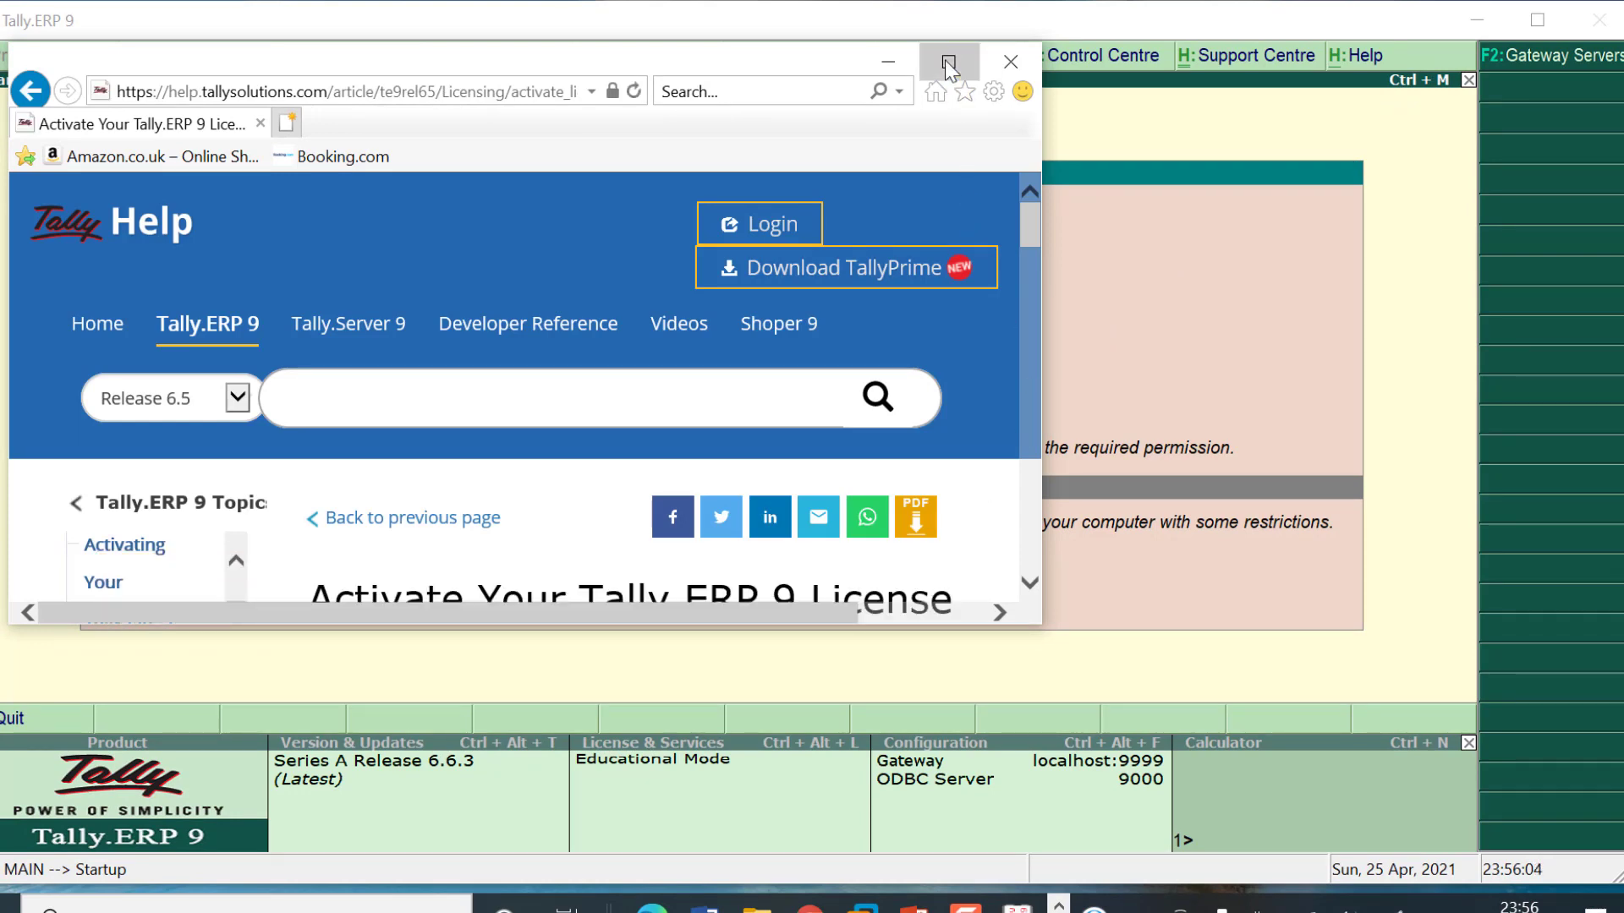
{"action": "left_click", "coordinate": [948, 60]}
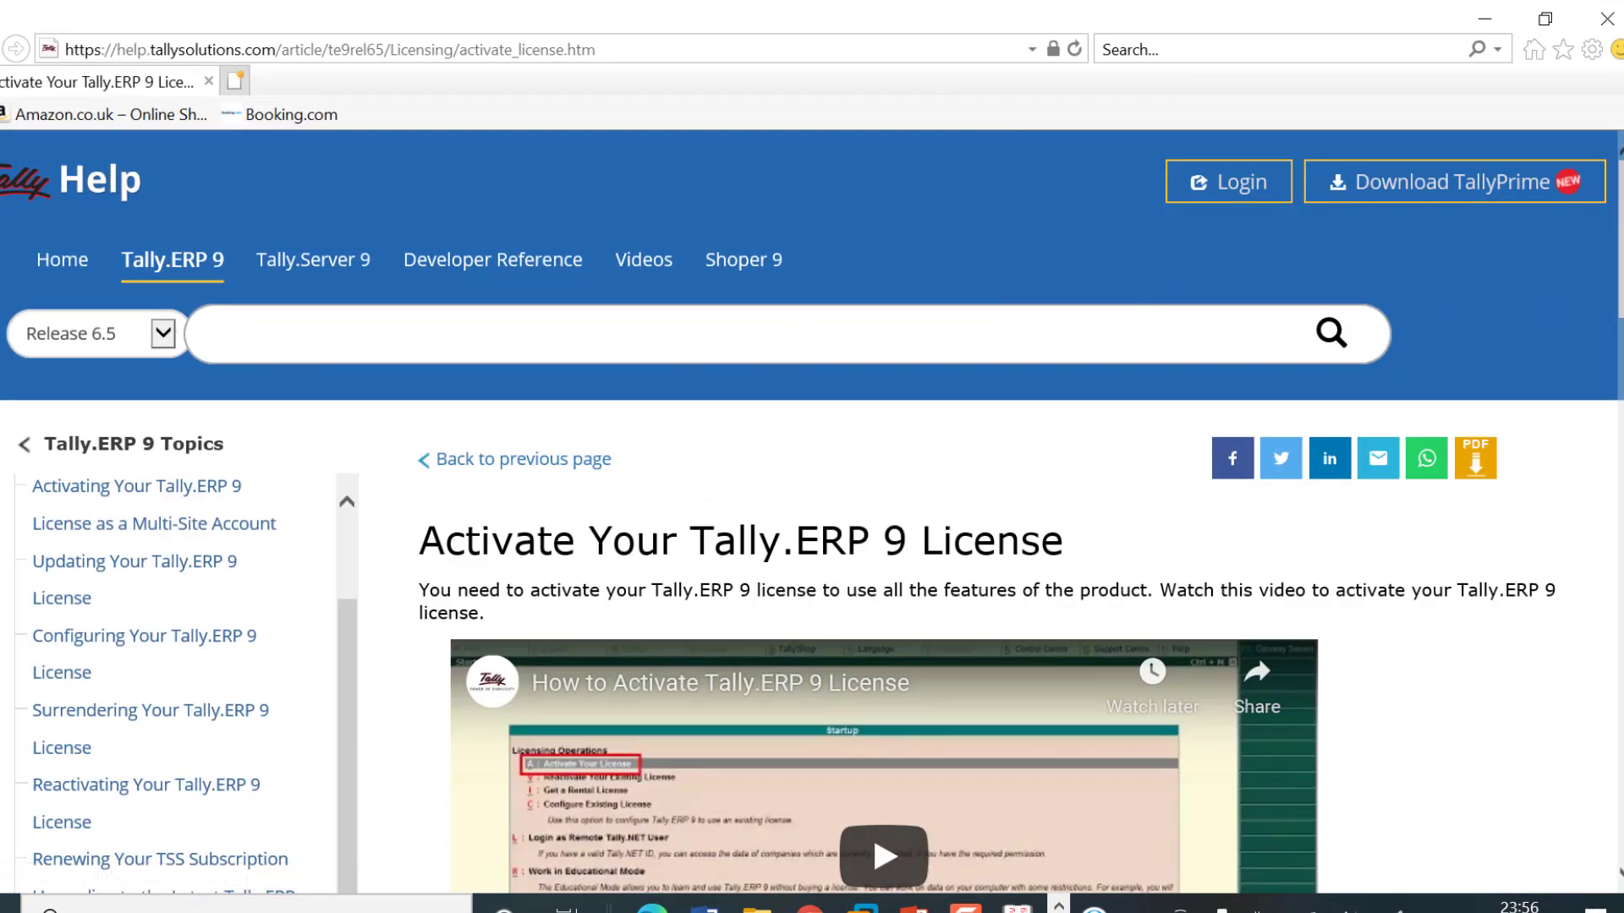
Step: Scroll through the Activate Your Tally.ERP 9 License article down to its unlock-key steps
{"action": "scroll", "coordinate": [811, 508], "scroll_direction": "down", "scroll_amount": 3}
{"action": "scroll", "coordinate": [812, 507], "scroll_direction": "down", "scroll_amount": 2}
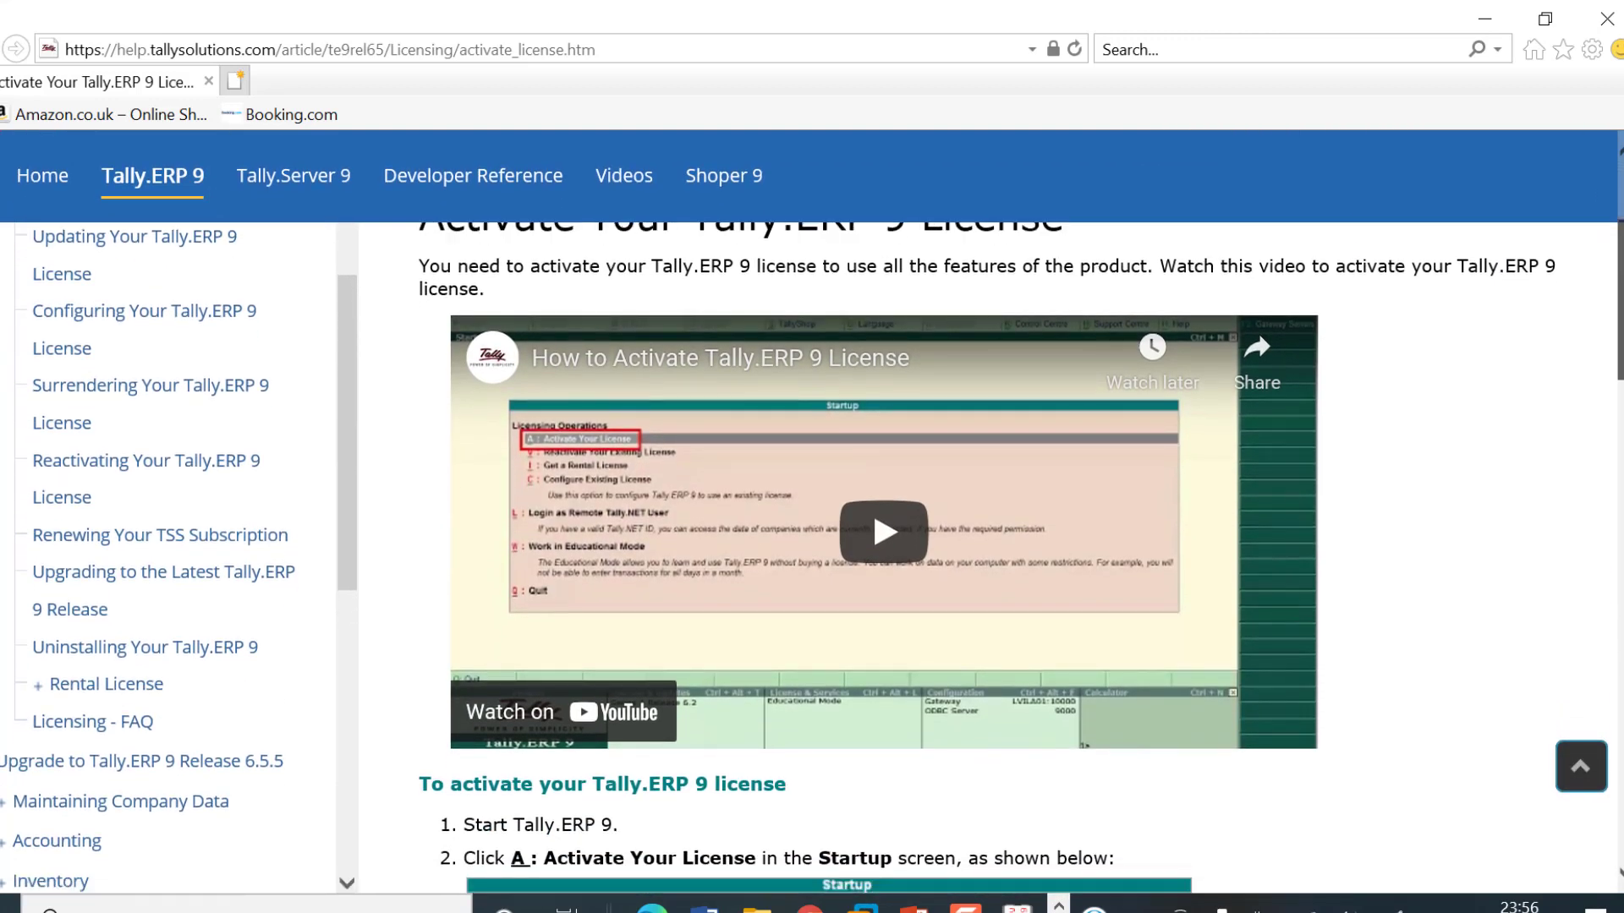
{"action": "scroll", "coordinate": [812, 558], "scroll_direction": "down", "scroll_amount": 1}
{"action": "scroll", "coordinate": [812, 558], "scroll_direction": "up", "scroll_amount": 3}
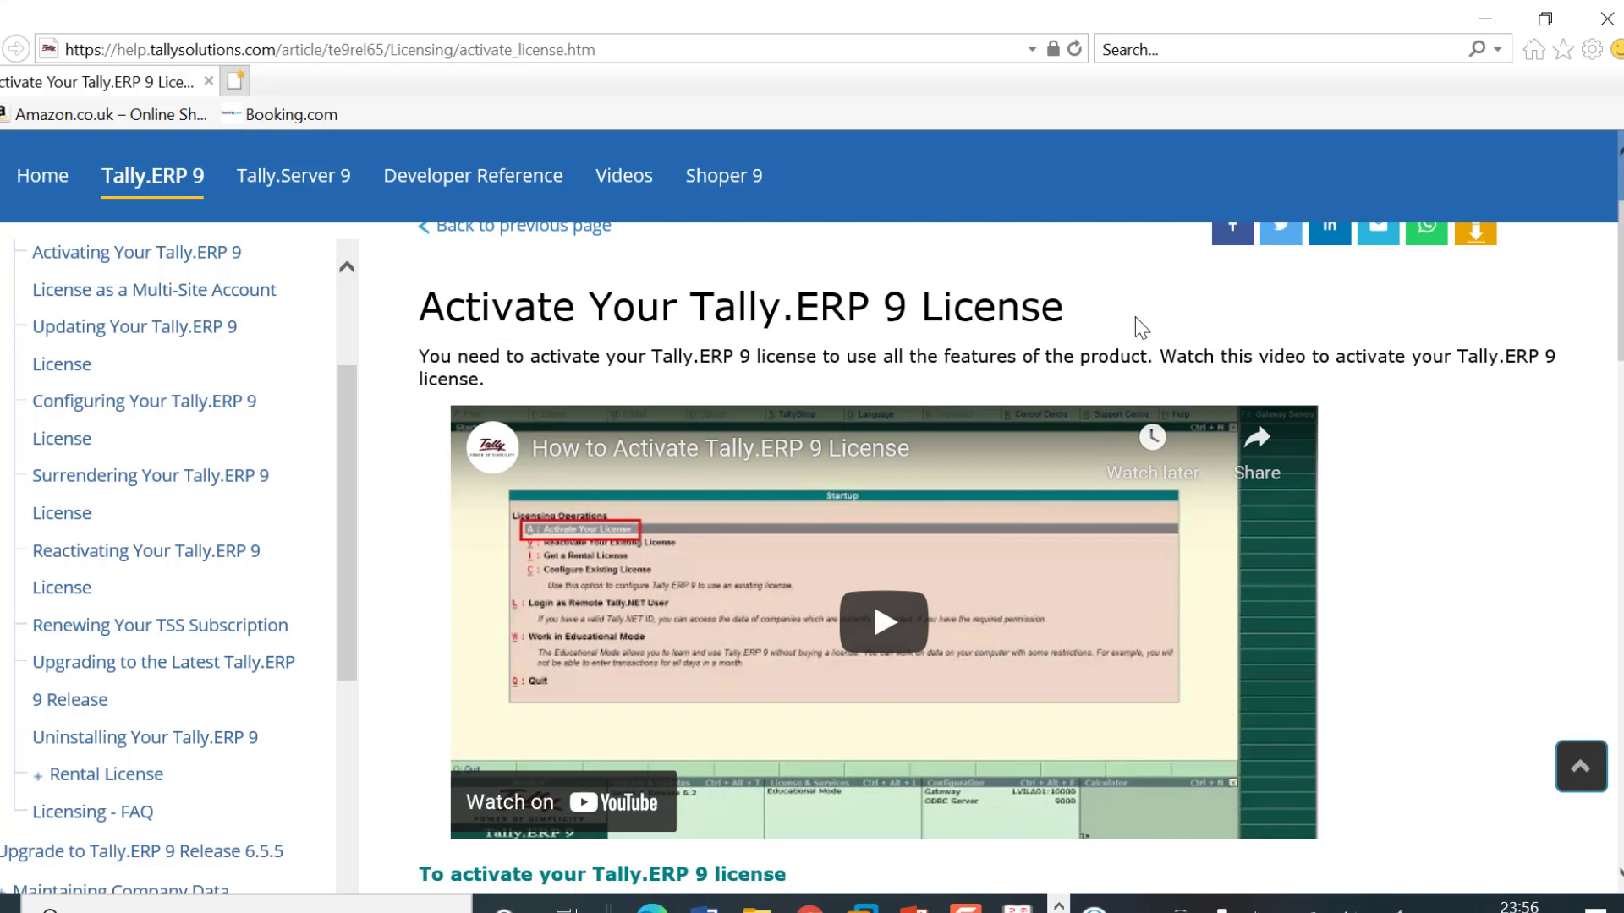
{"action": "scroll", "coordinate": [1620, 308], "scroll_direction": "down", "scroll_amount": 5}
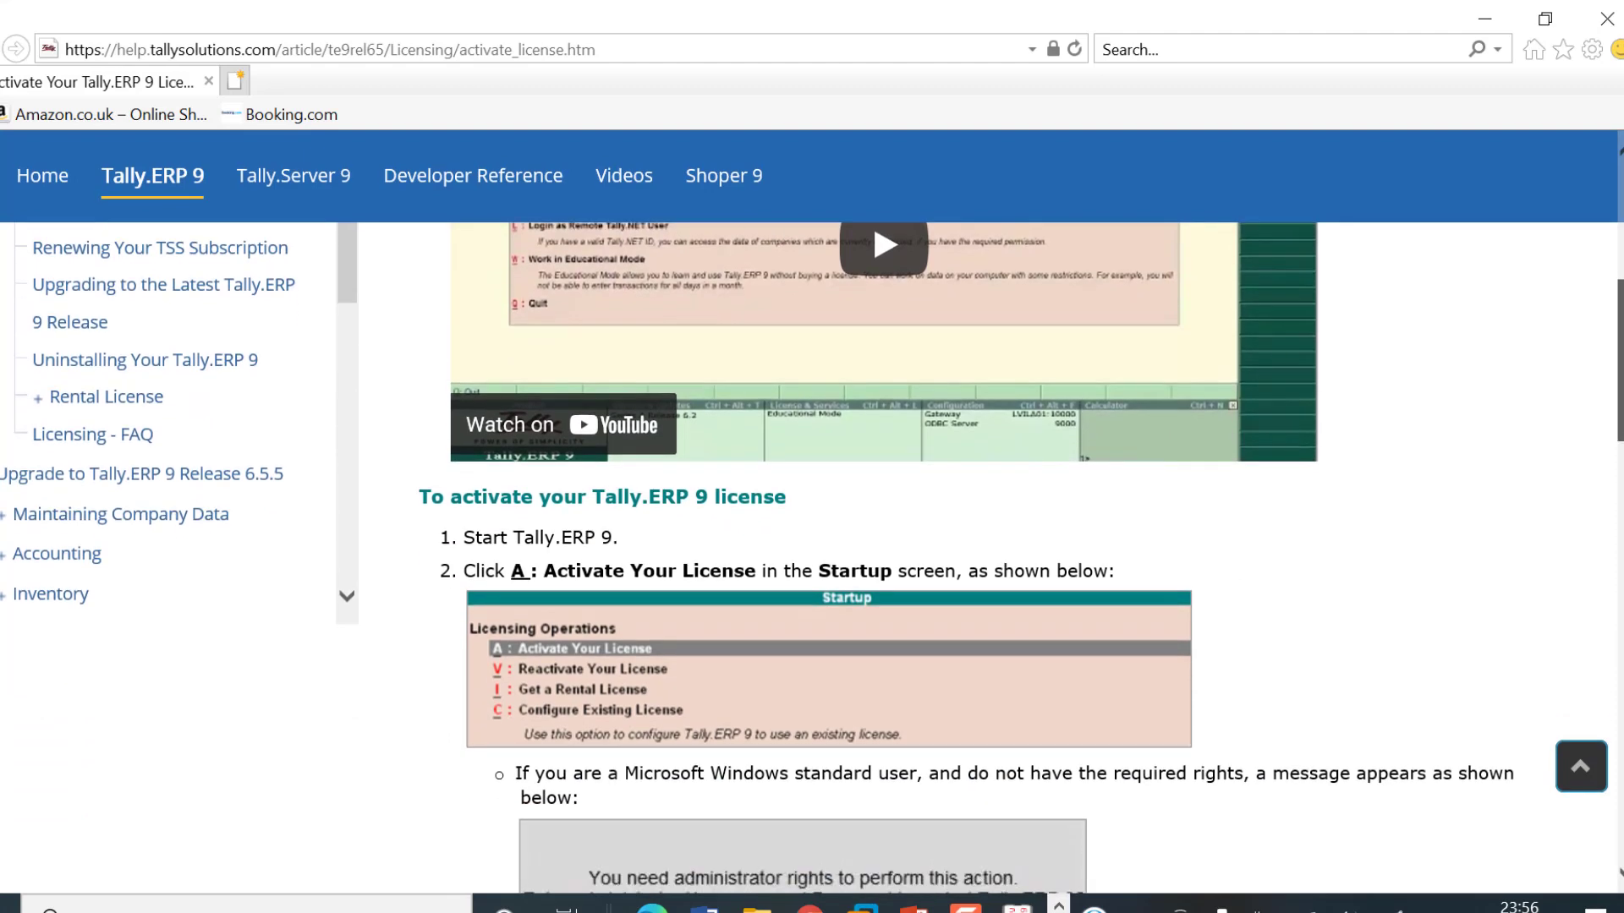
{"action": "scroll", "coordinate": [1620, 309], "scroll_direction": "down", "scroll_amount": 3}
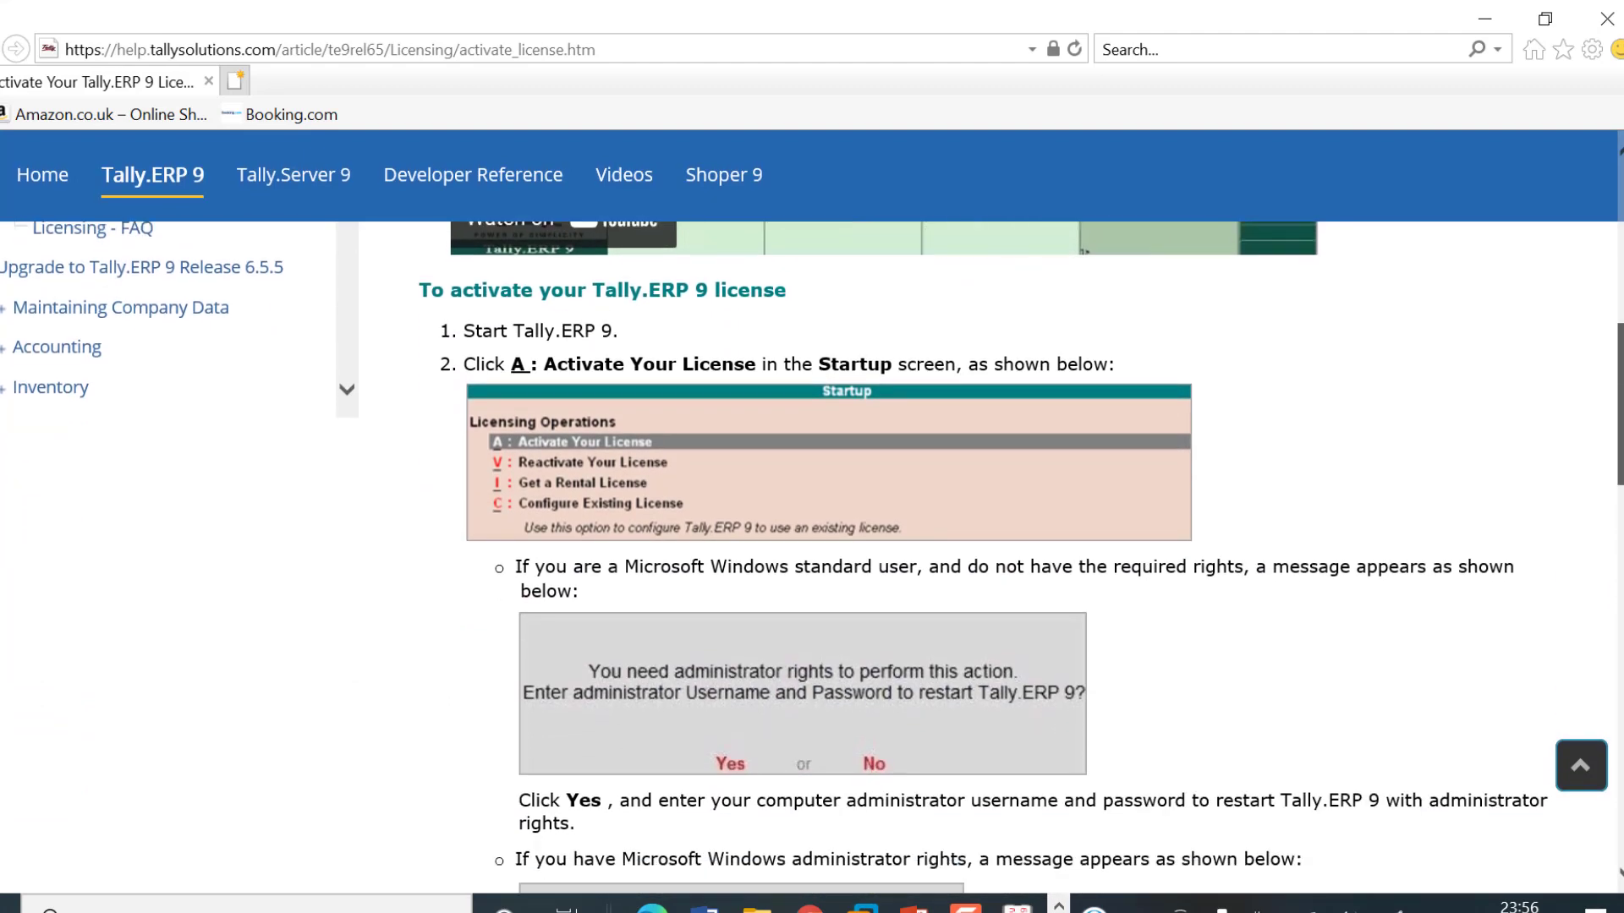
{"action": "scroll", "coordinate": [1620, 309], "scroll_direction": "down", "scroll_amount": 5}
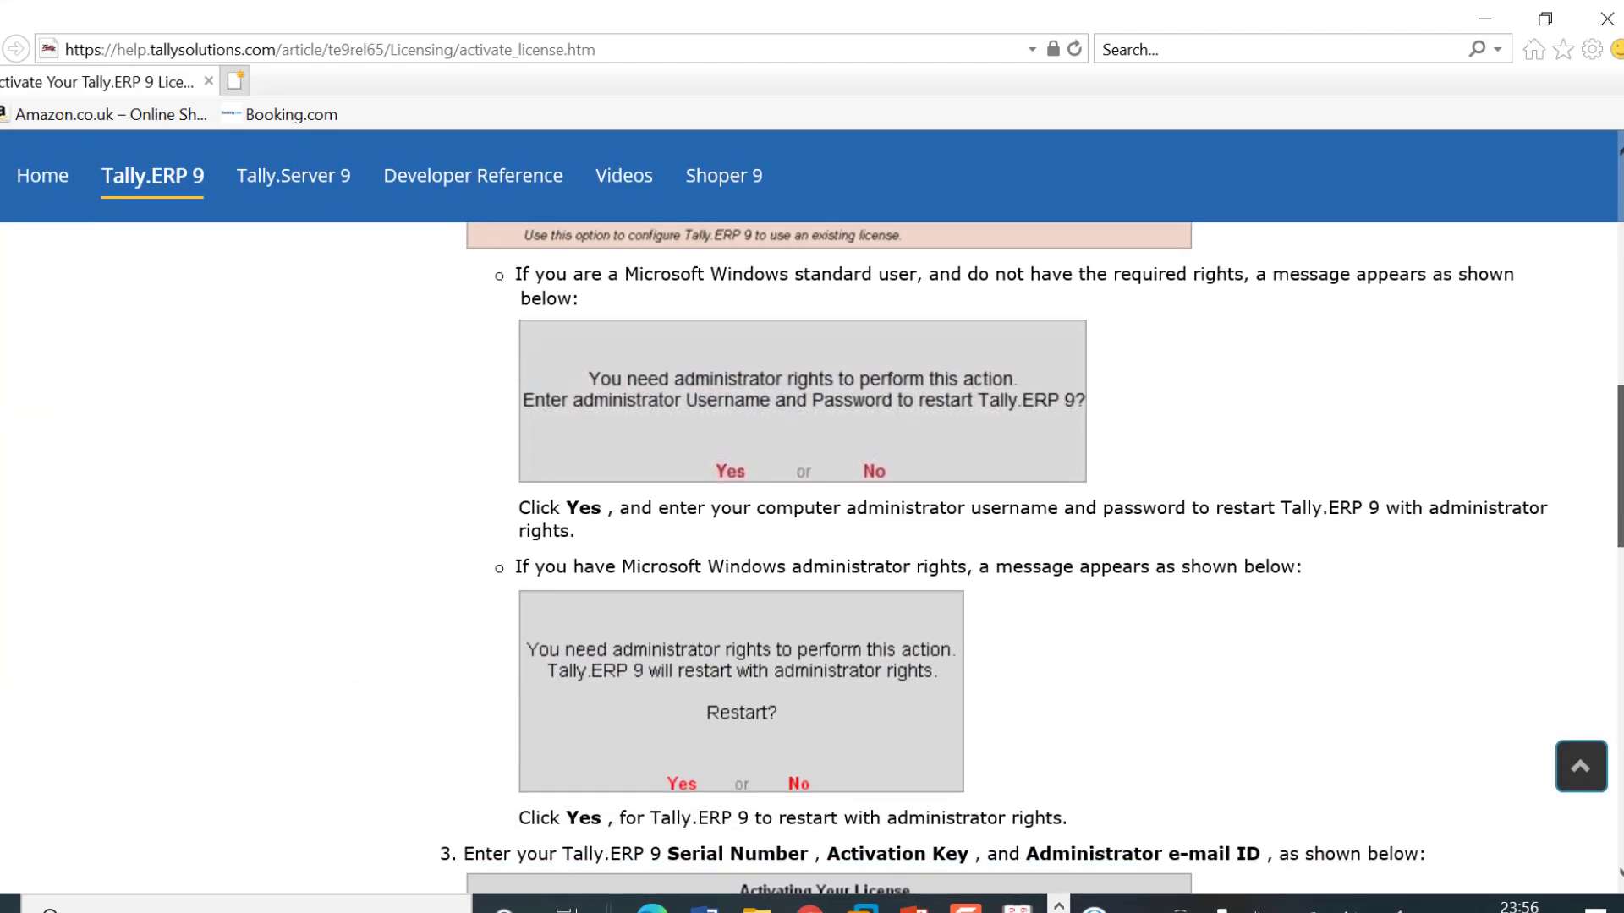
{"action": "scroll", "coordinate": [1620, 309], "scroll_direction": "down", "scroll_amount": 4}
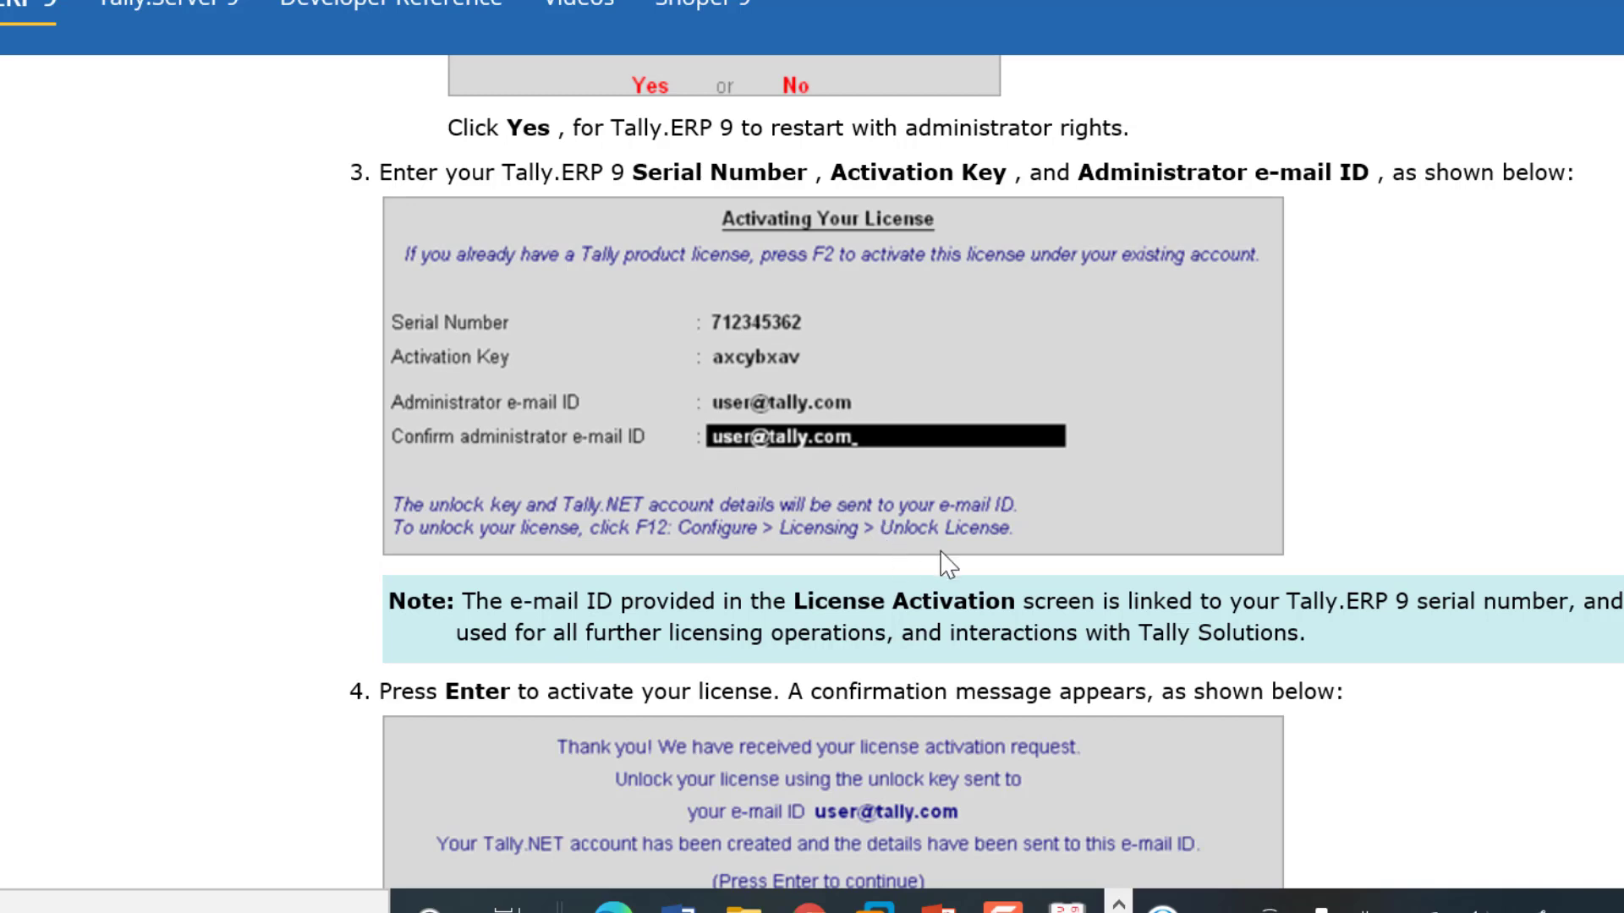
{"action": "scroll", "coordinate": [985, 466], "scroll_direction": "down", "scroll_amount": 6}
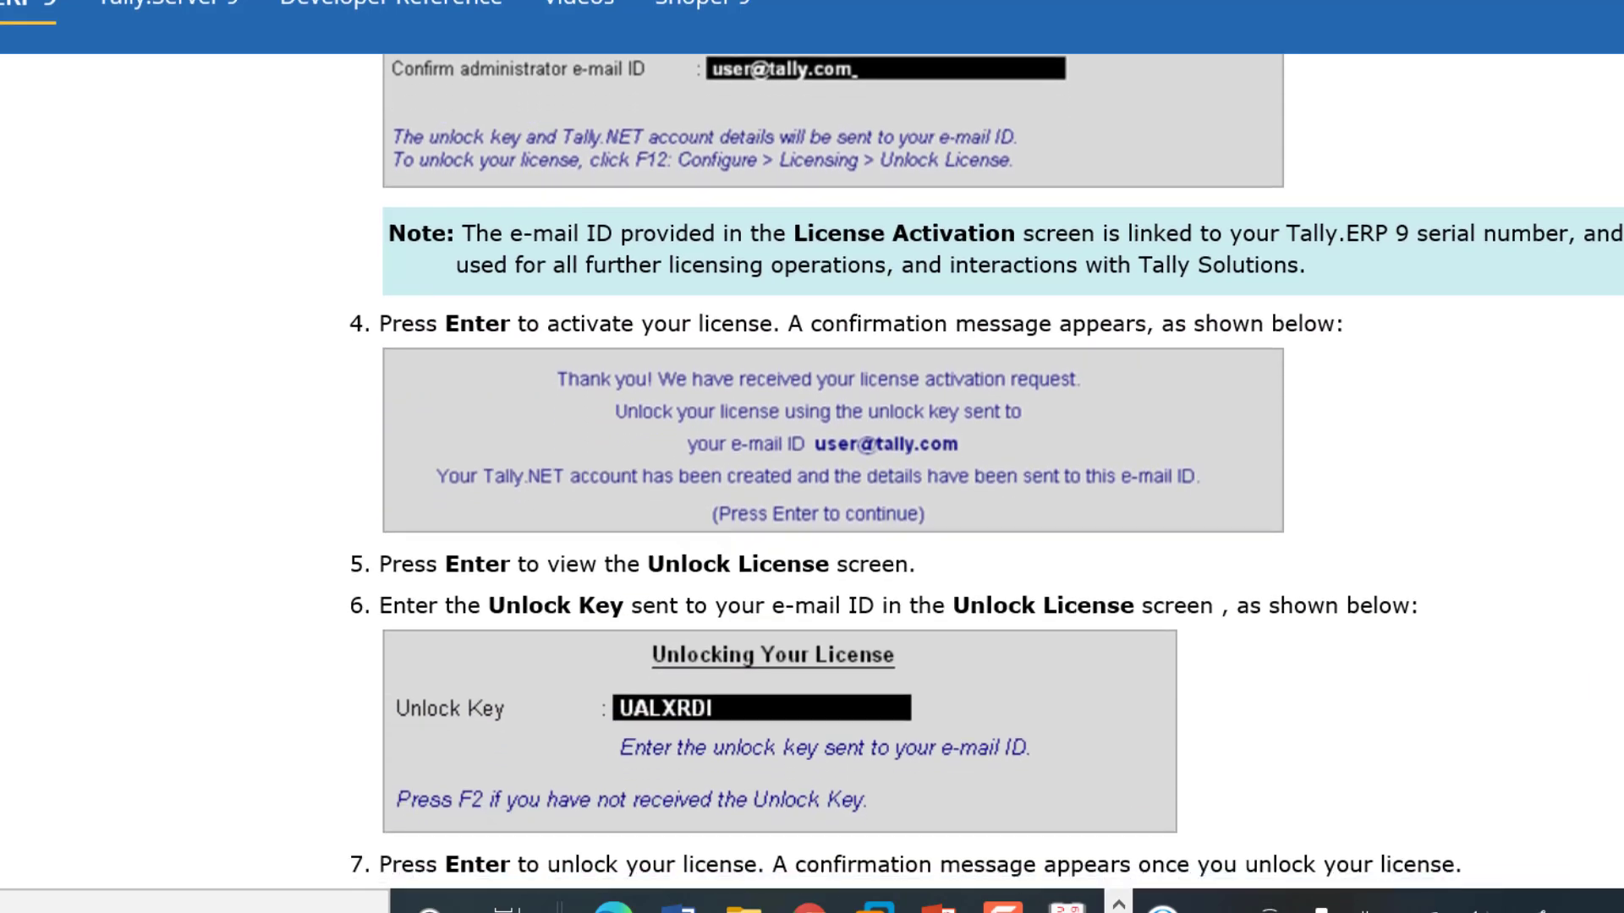
{"action": "scroll", "coordinate": [985, 467], "scroll_direction": "down", "scroll_amount": 1}
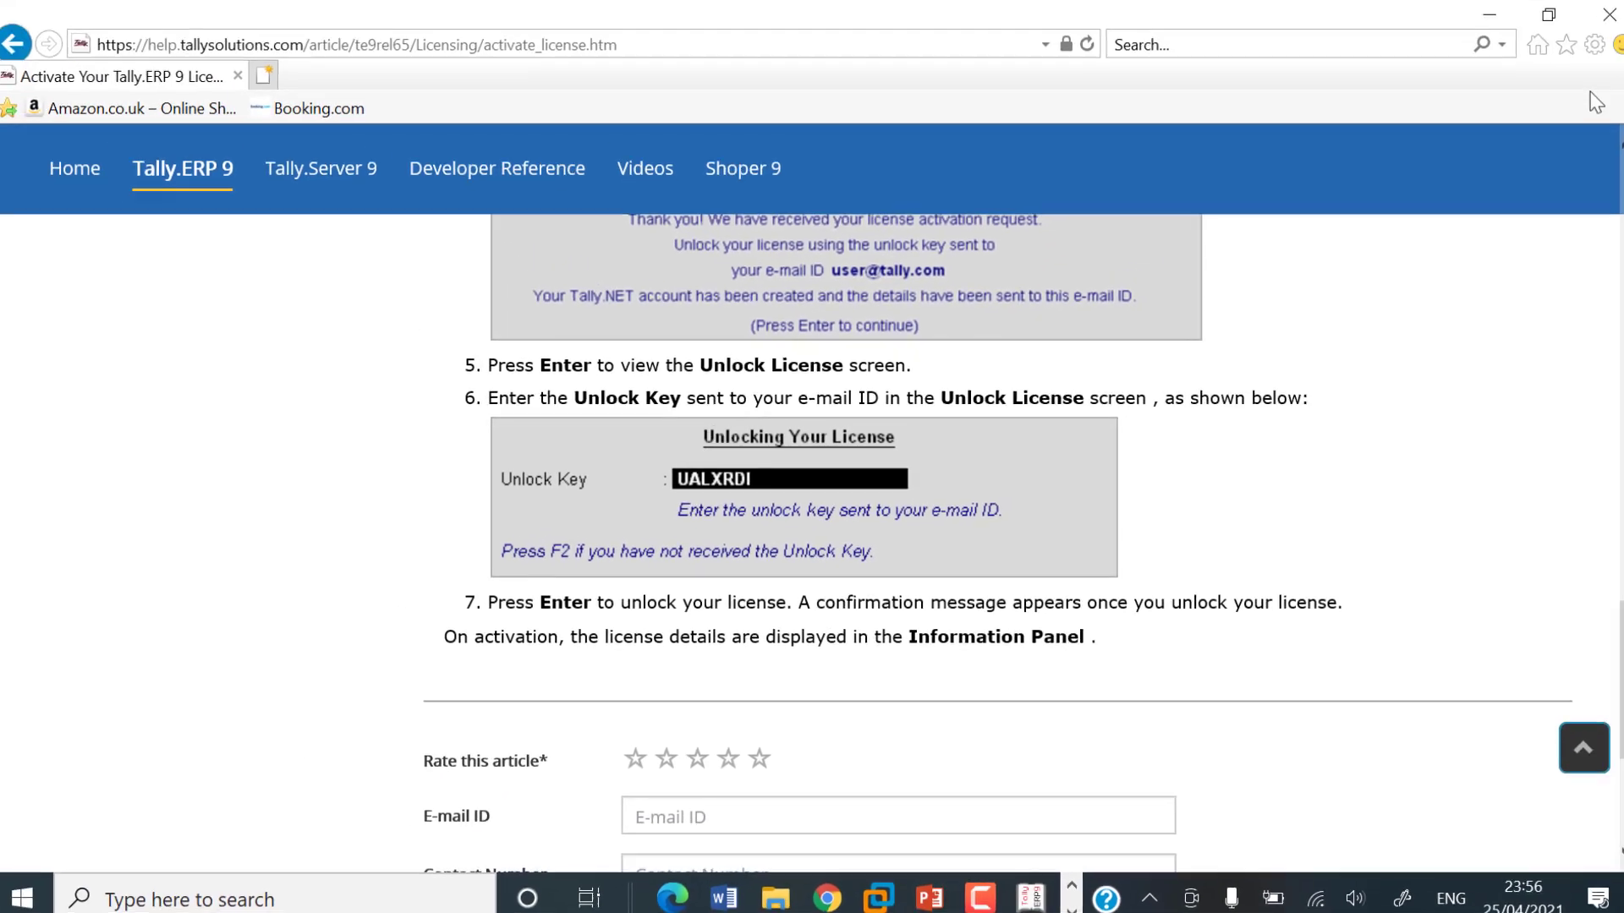
Step: Close the browser window to return to Tally's Startup screen in Educational Mode
{"action": "left_click", "coordinate": [1596, 35]}
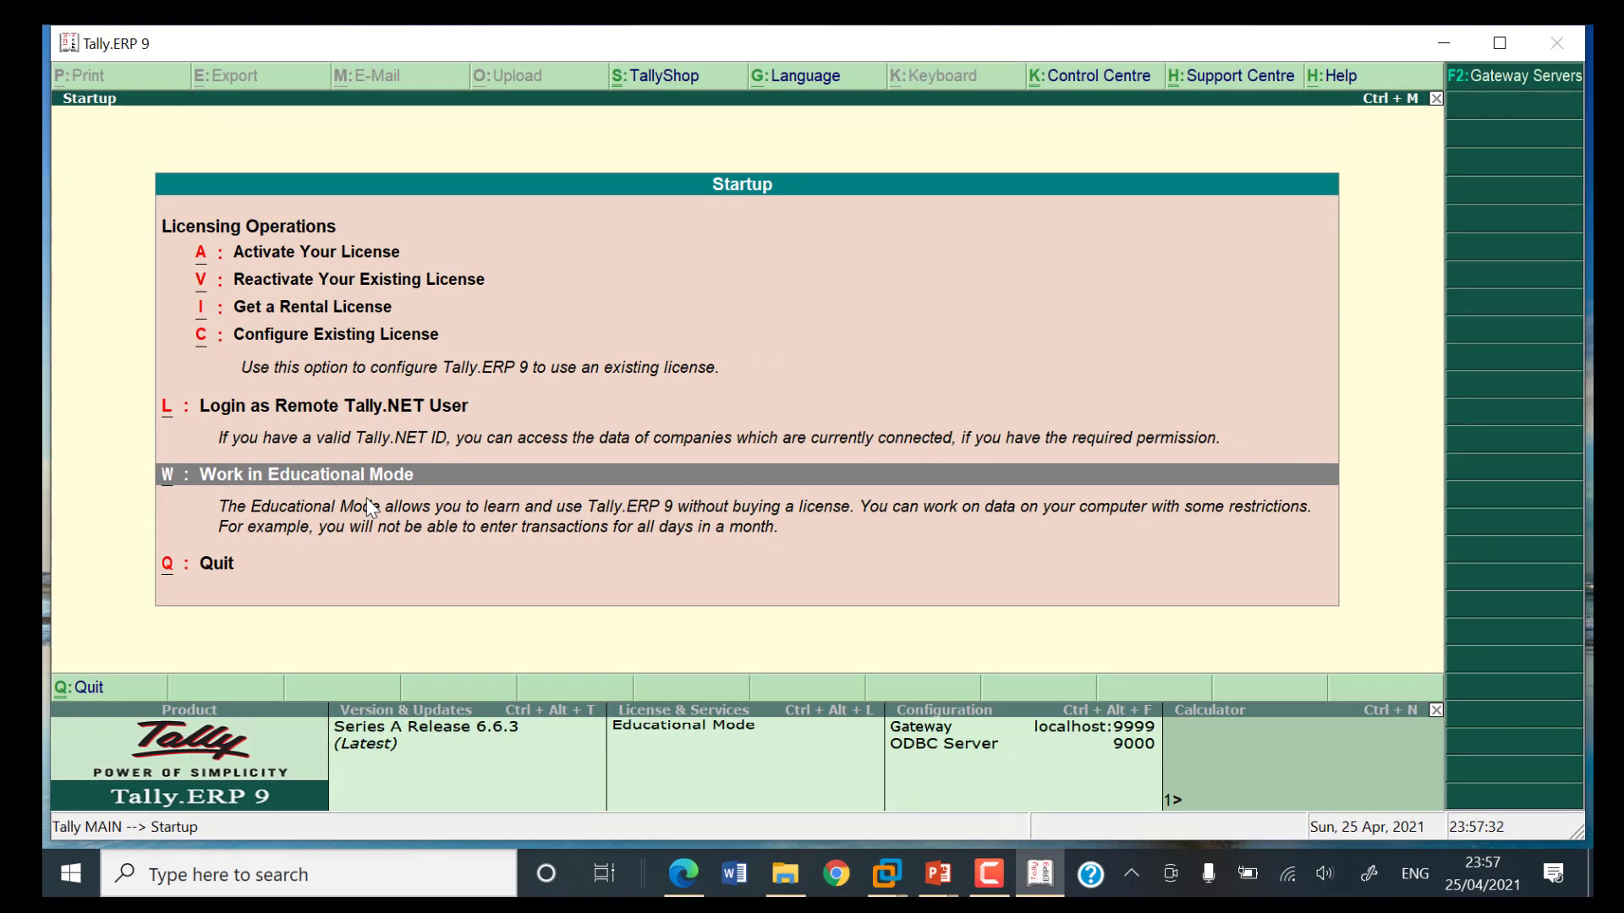
Step: Choose Work in Educational Mode on the Startup screen
{"action": "key", "text": "Return"}
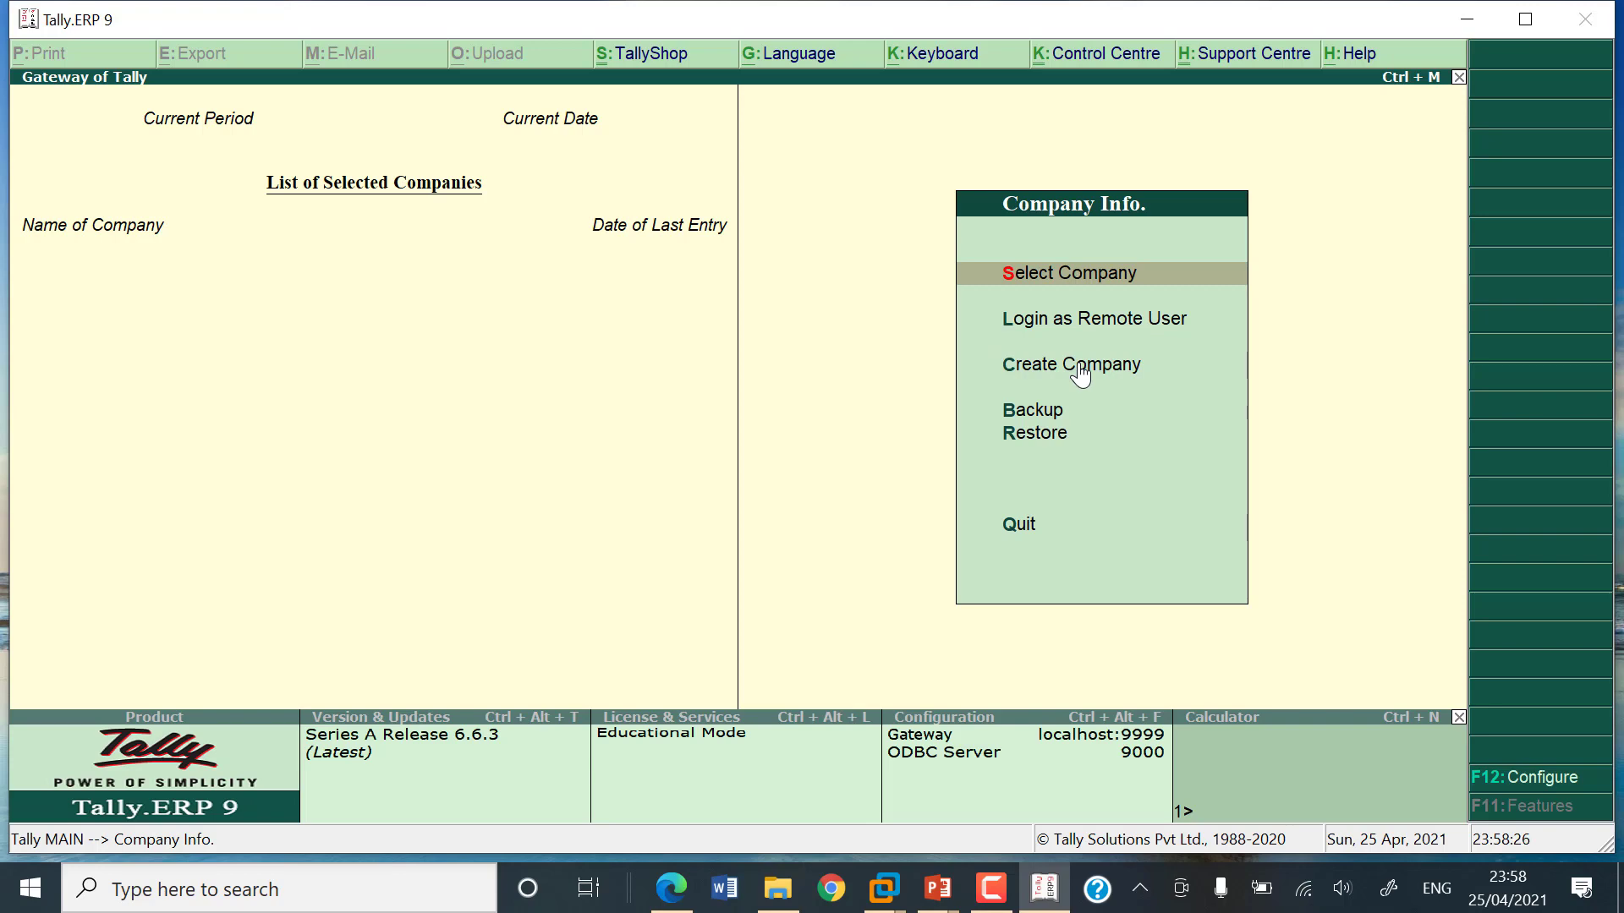
{"action": "key", "text": "Down"}
{"action": "key", "text": "Down"}
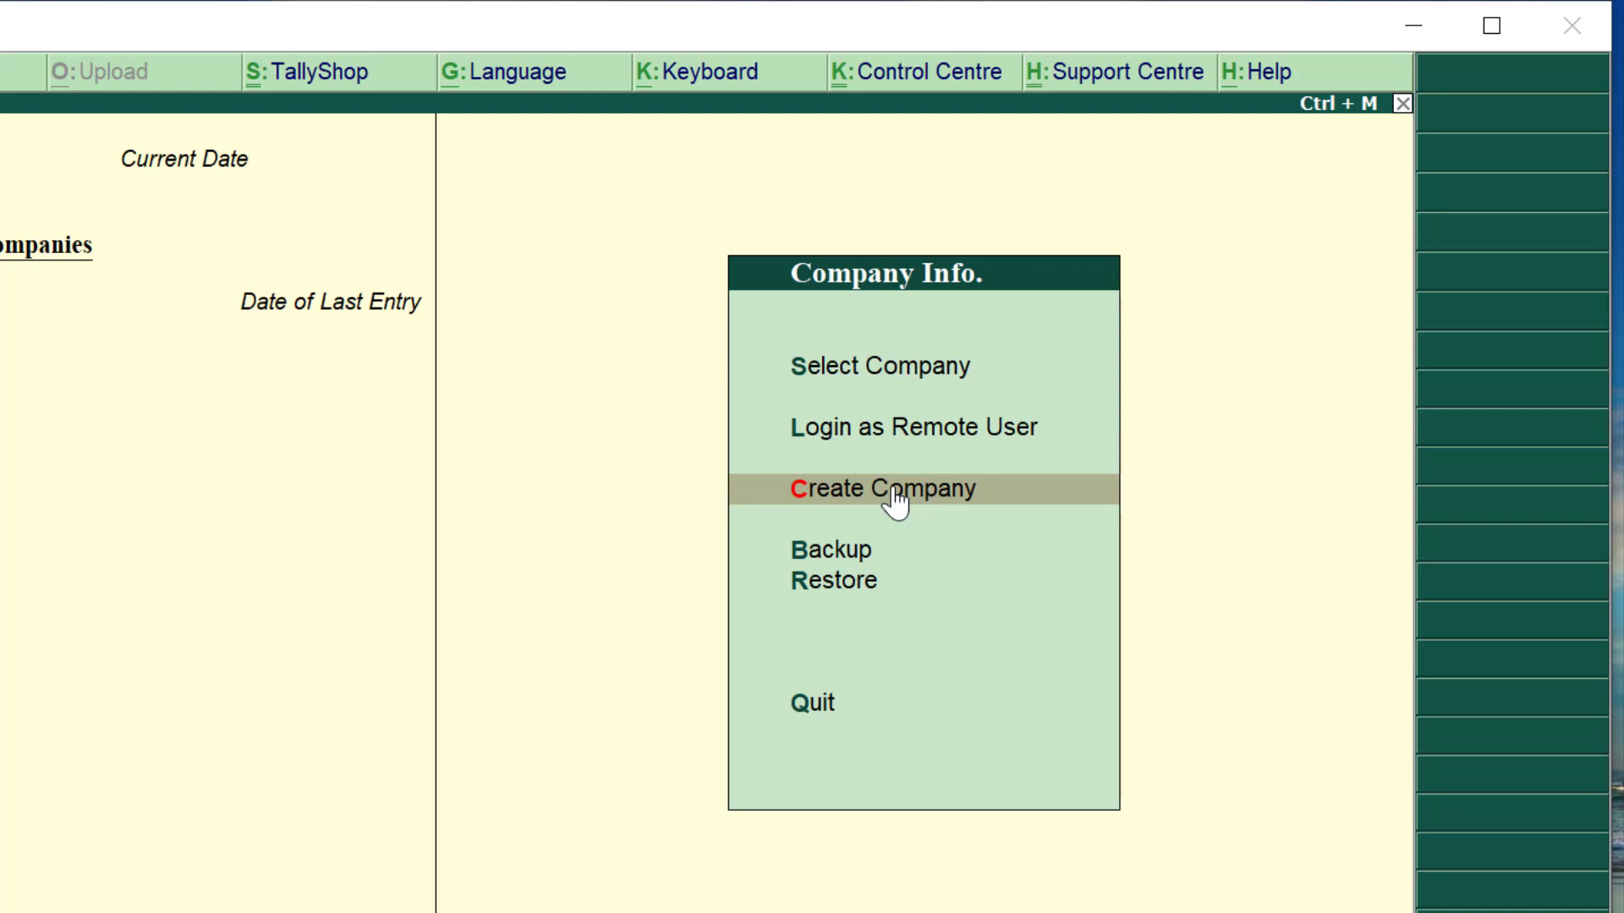
{"action": "key", "text": "Down"}
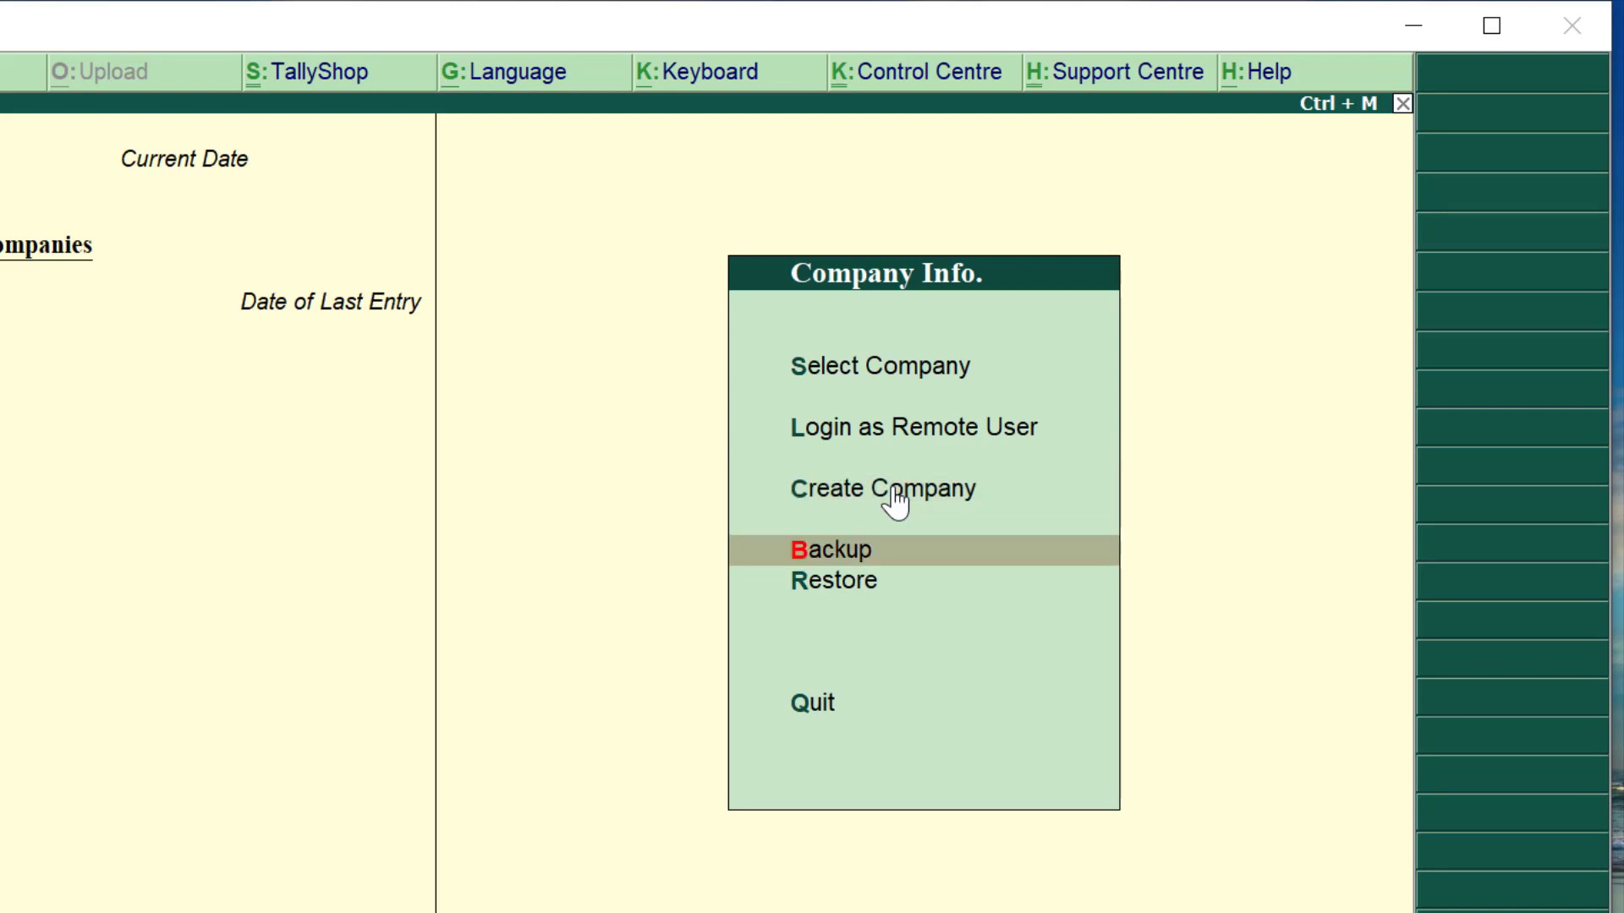
{"action": "key", "text": "Down"}
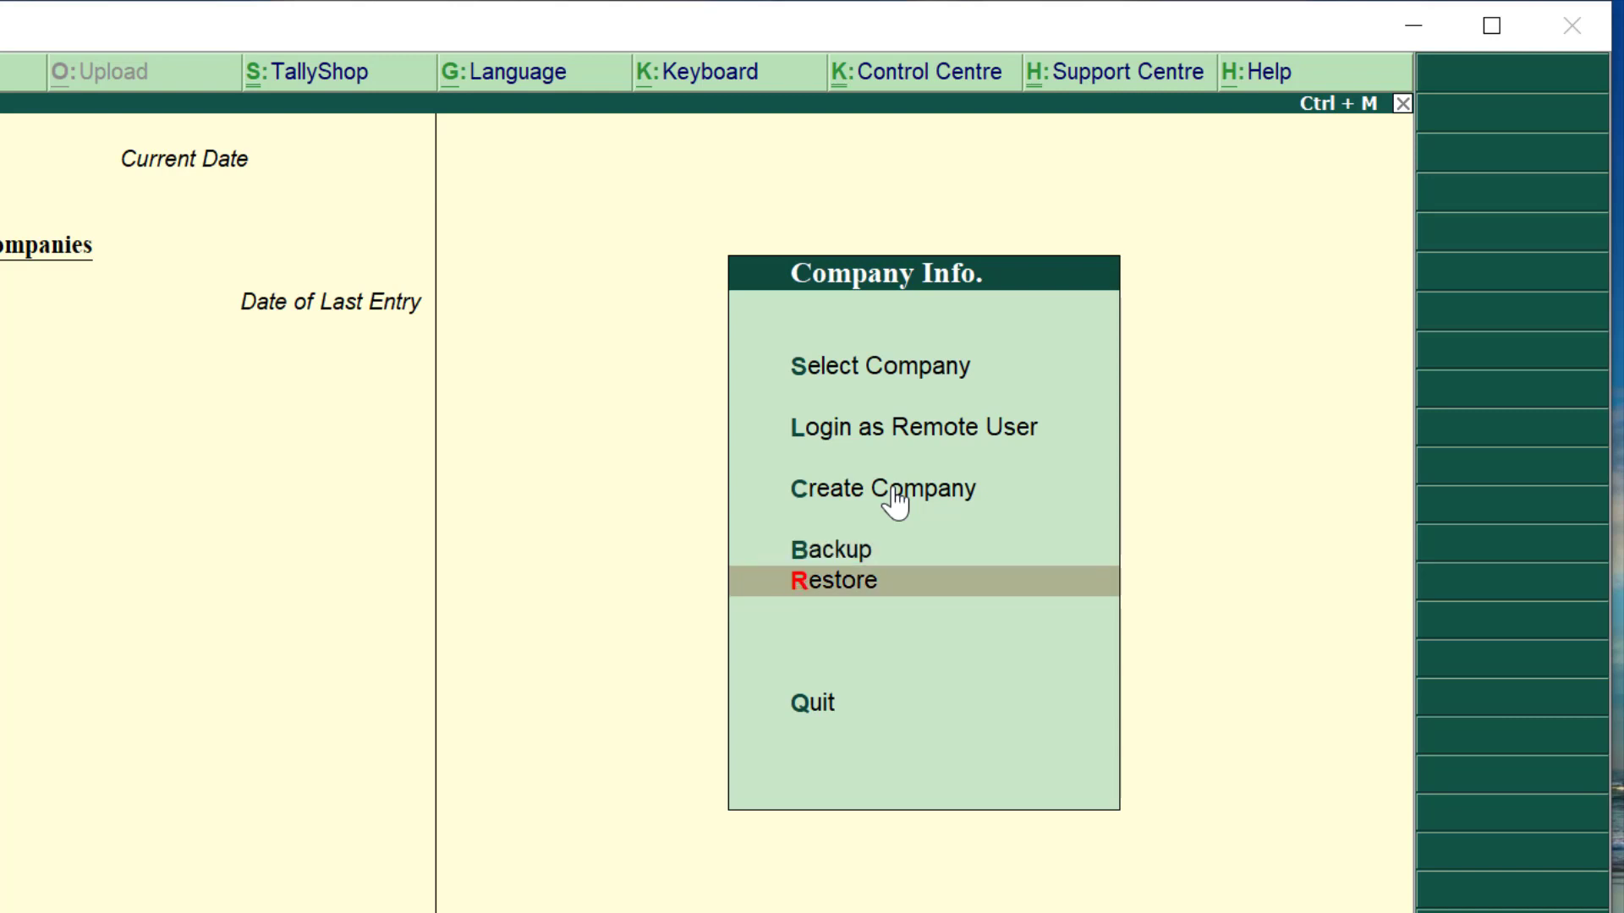
{"action": "key", "text": "Up"}
{"action": "key", "text": "Up"}
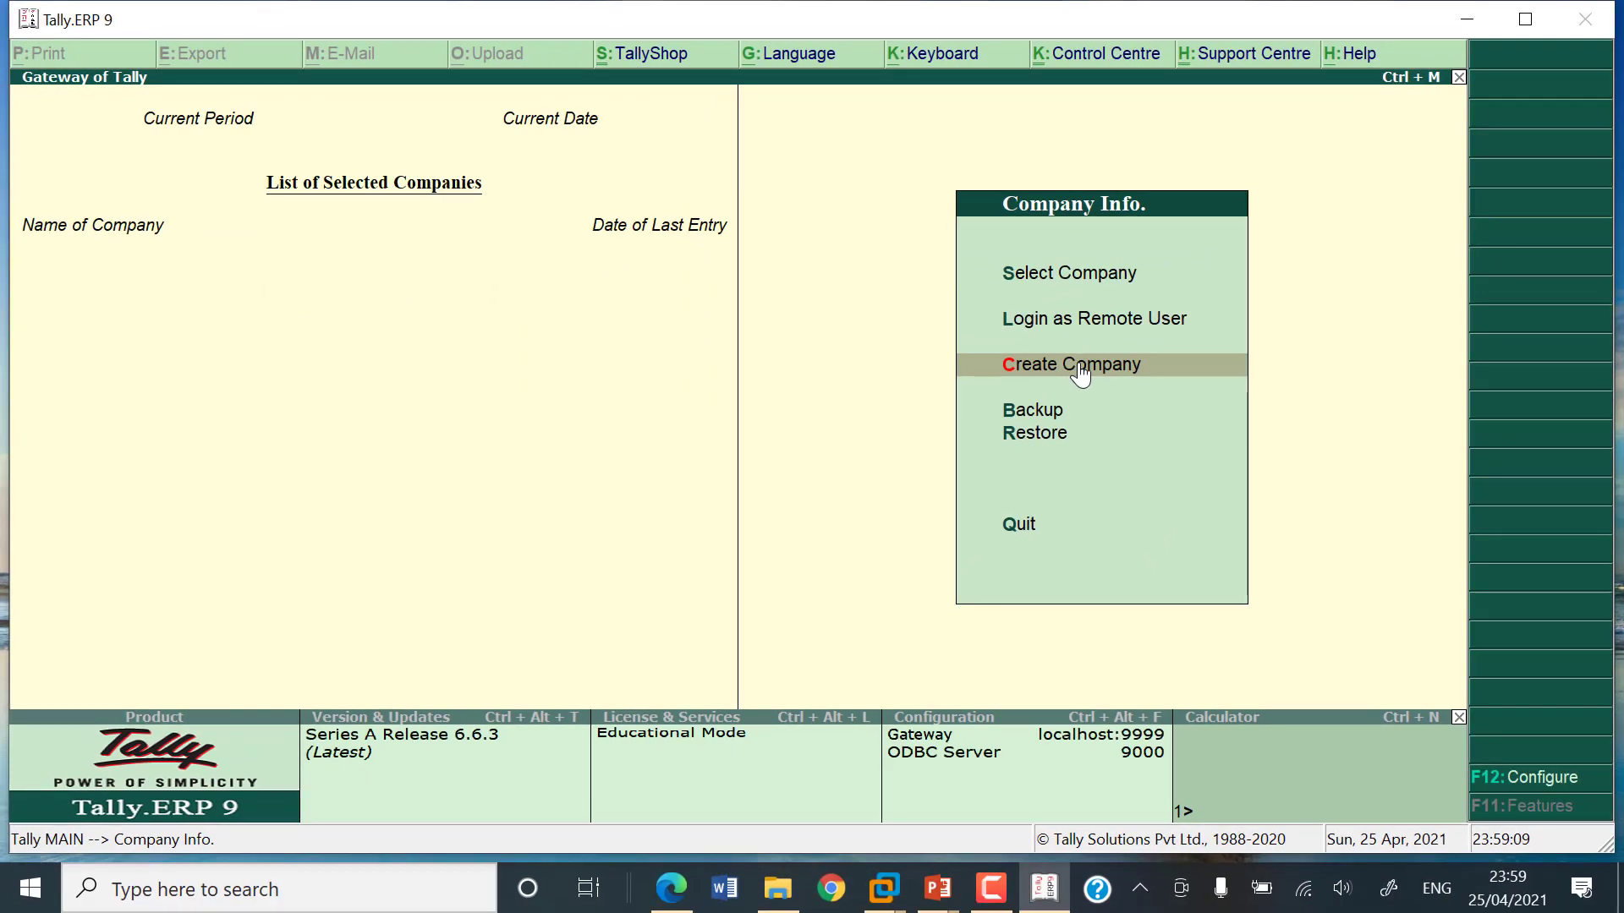
{"action": "left_click", "coordinate": [1080, 373]}
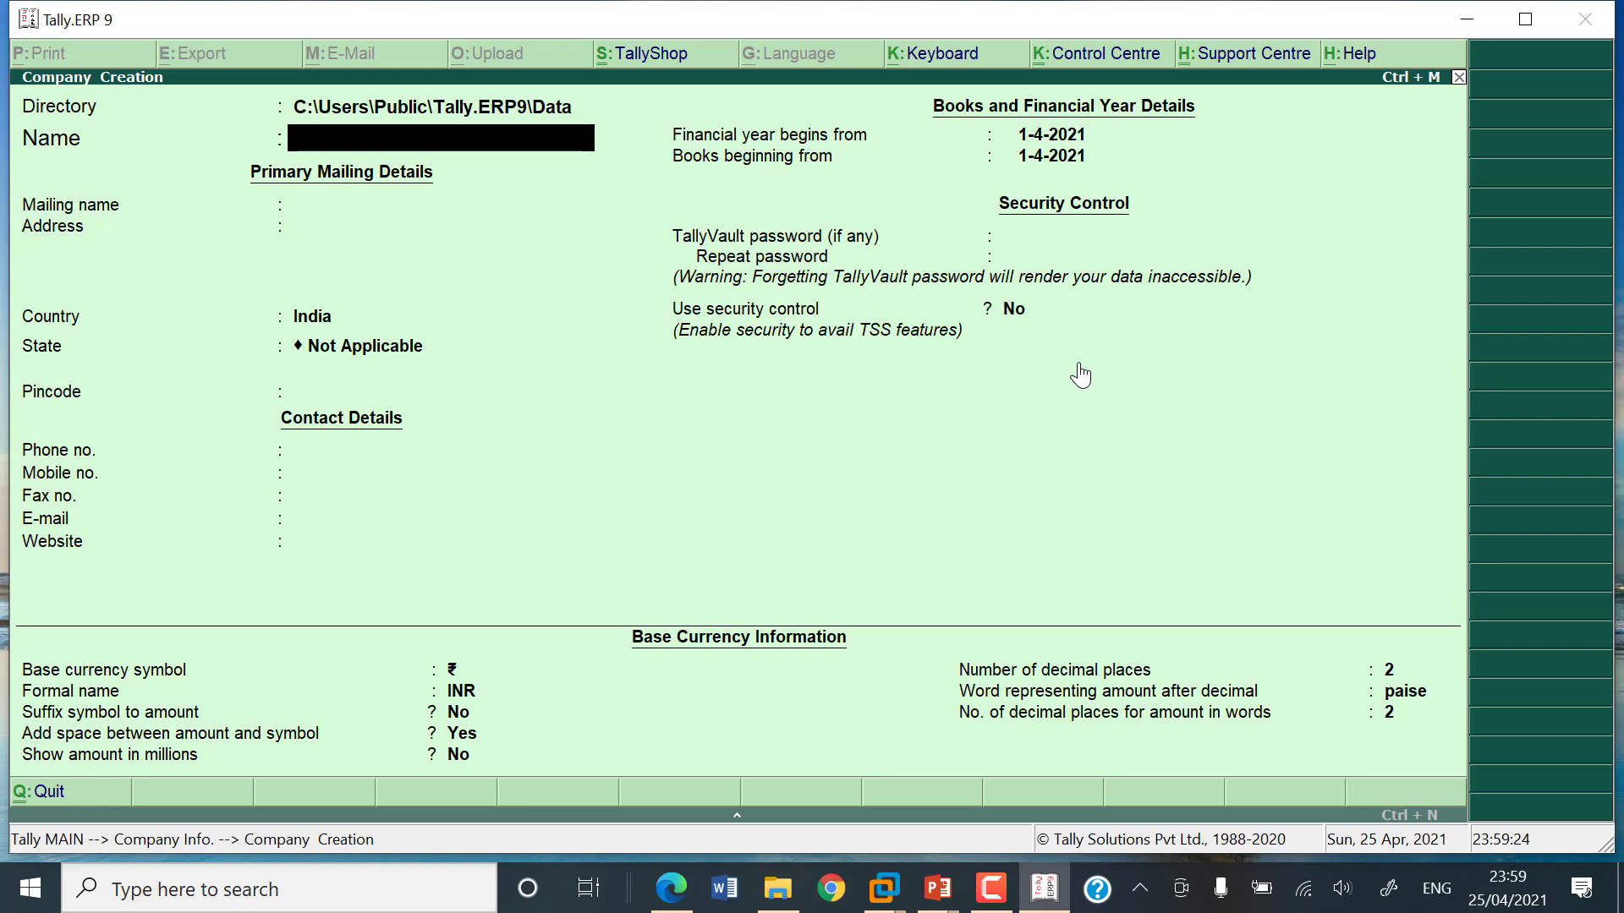
{"action": "type", "text": "Kowneen Acad"}
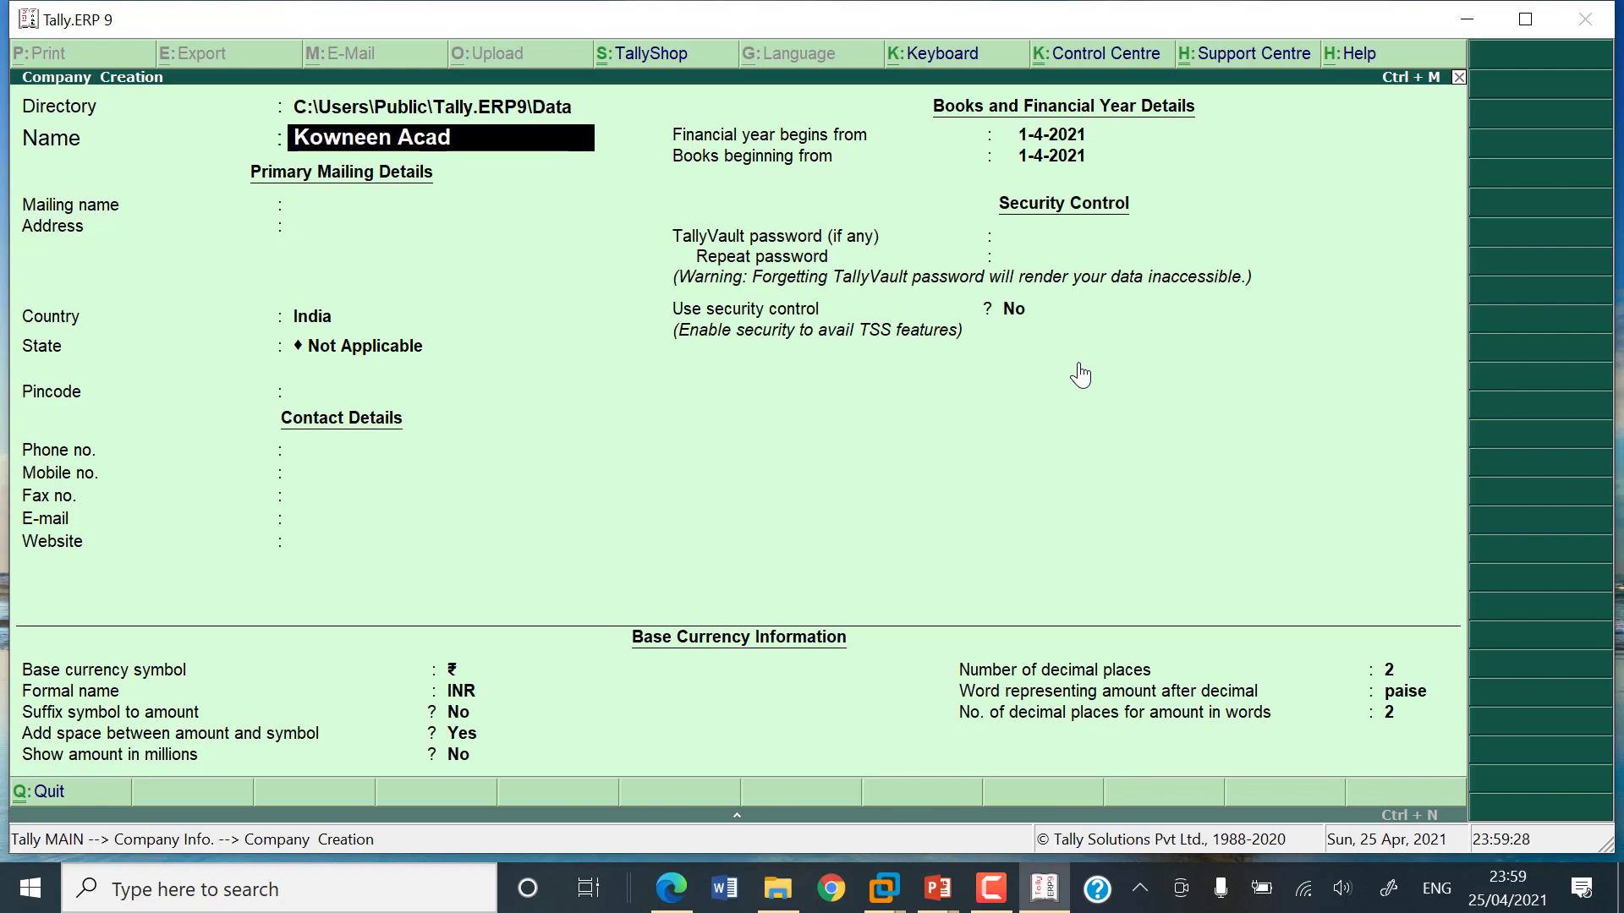
{"action": "type", "text": "emy"}
{"action": "key", "text": "Return"}
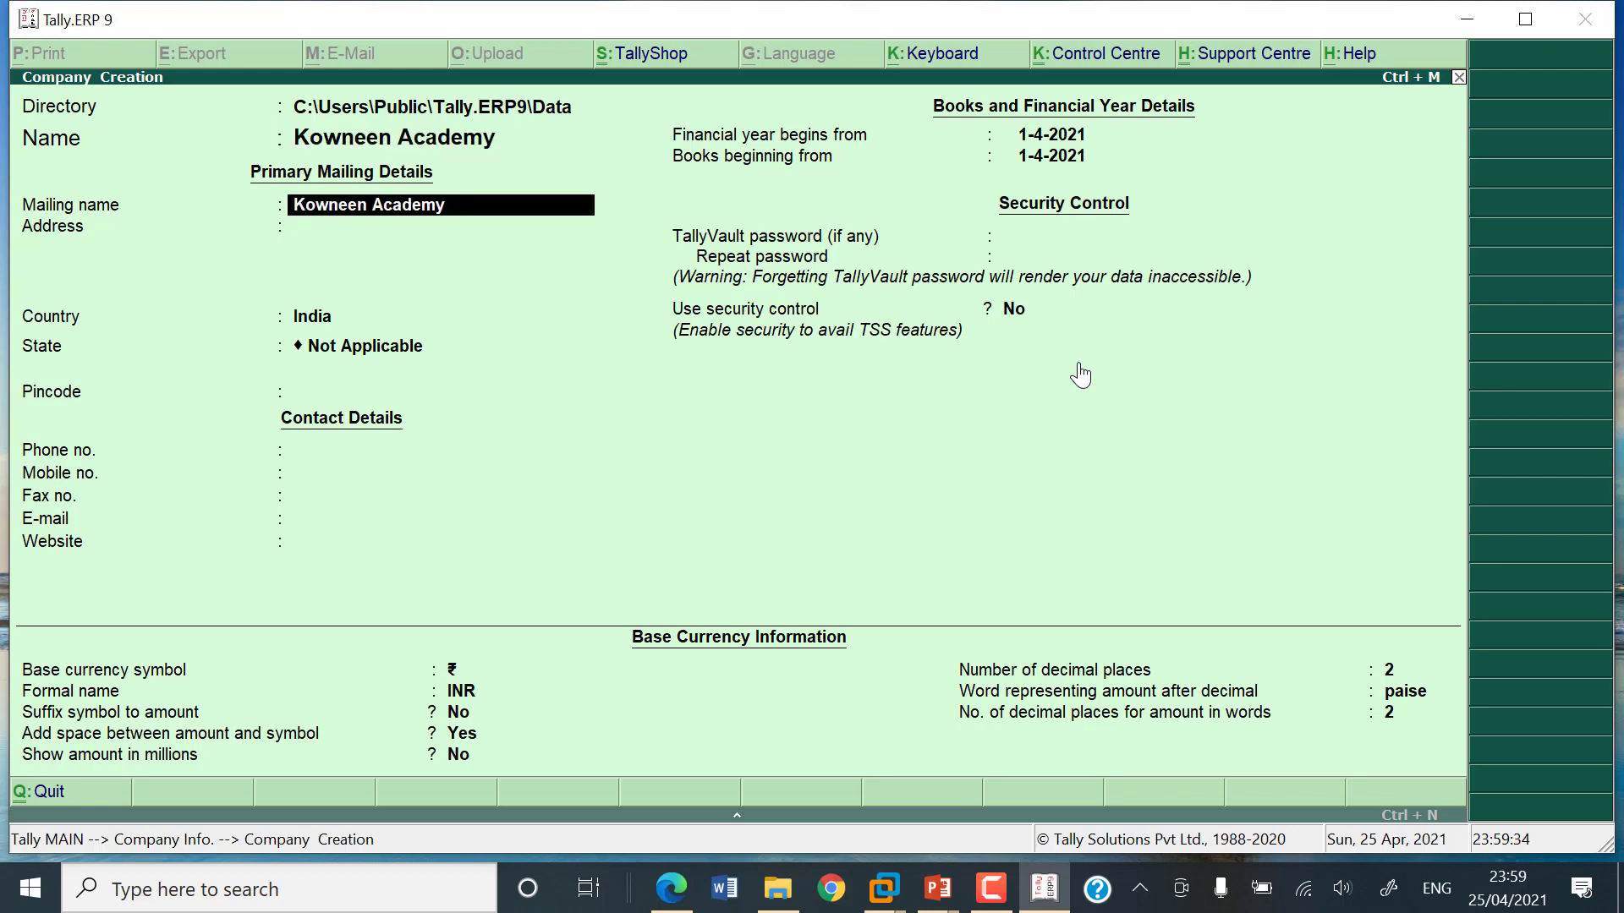
{"action": "key", "text": "Return"}
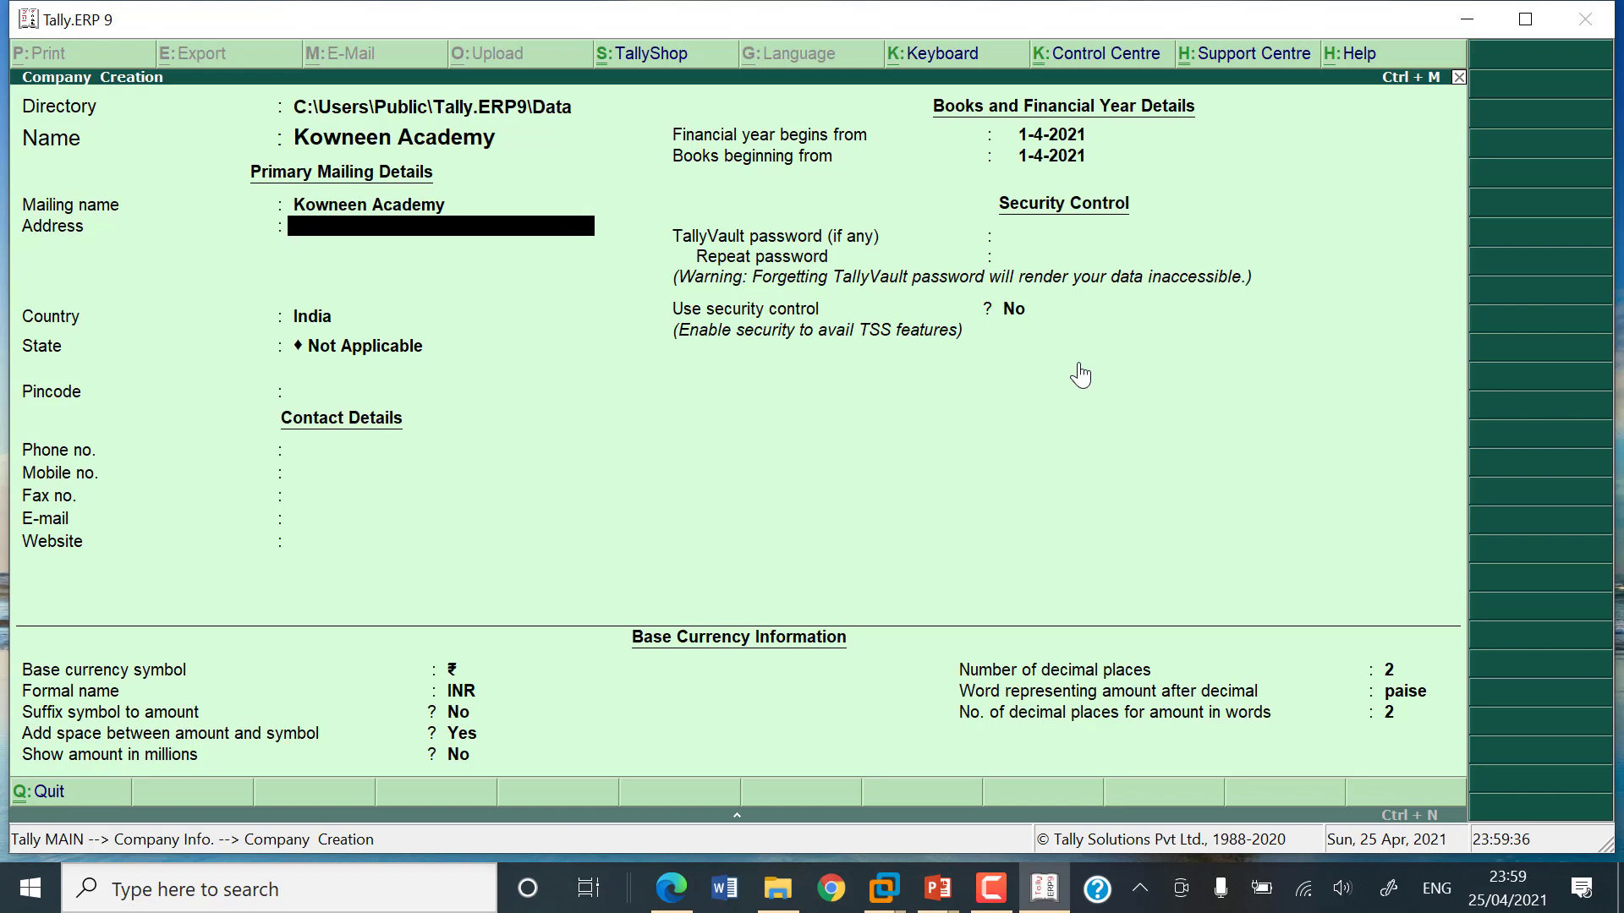
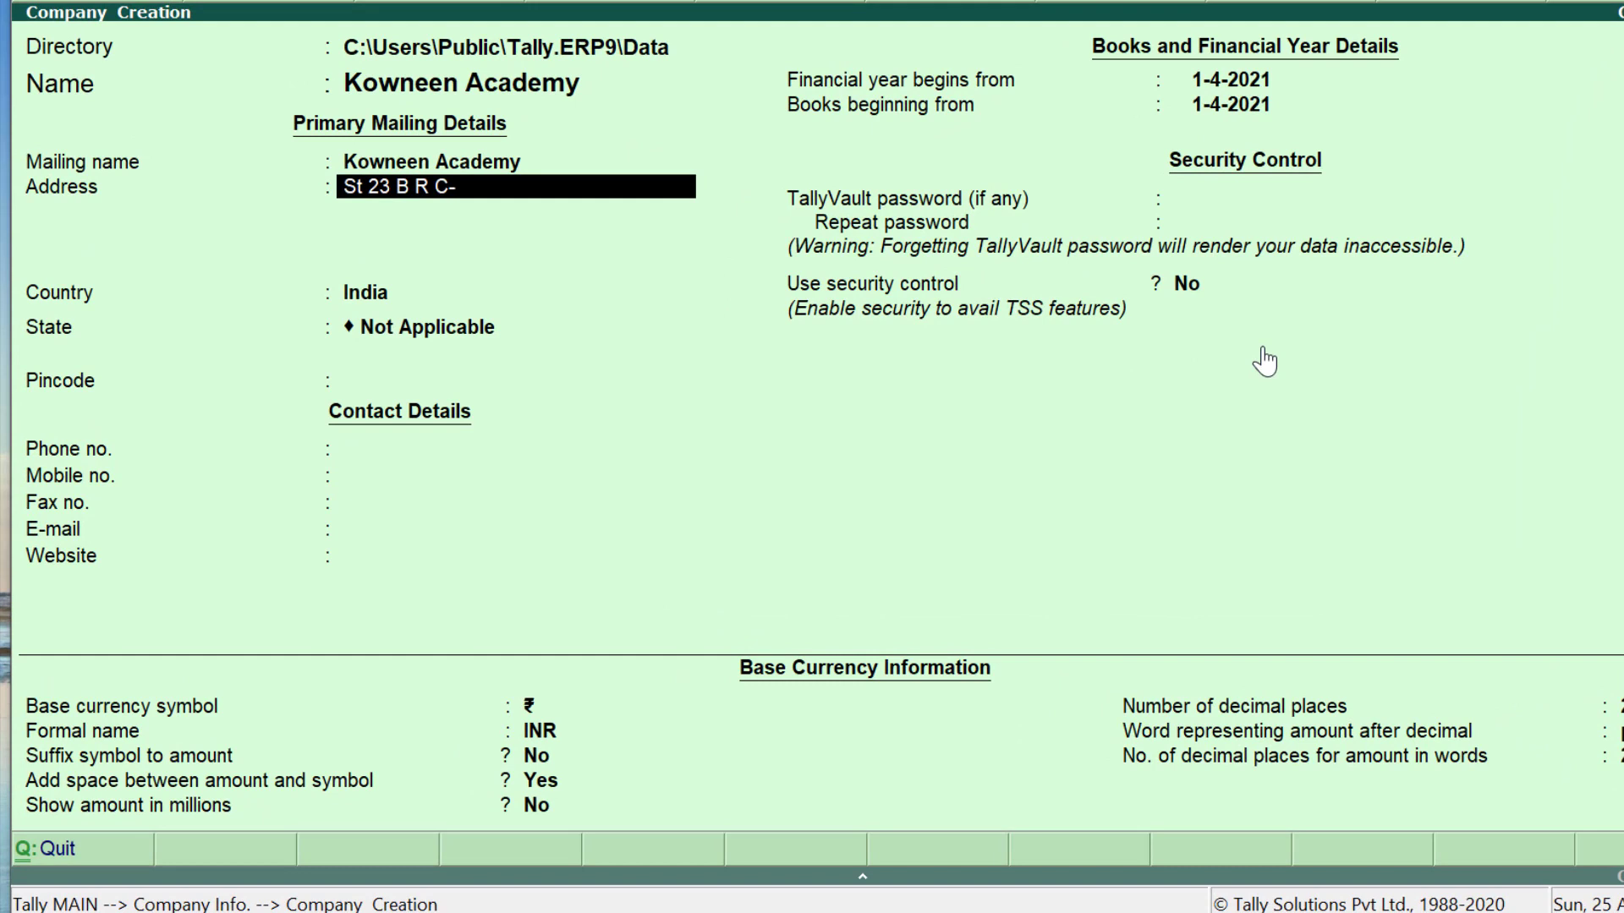
Step: Accept India as the country and pick Andhra Pradesh from the List of States
{"action": "key", "text": "Return"}
{"action": "key", "text": "Return"}
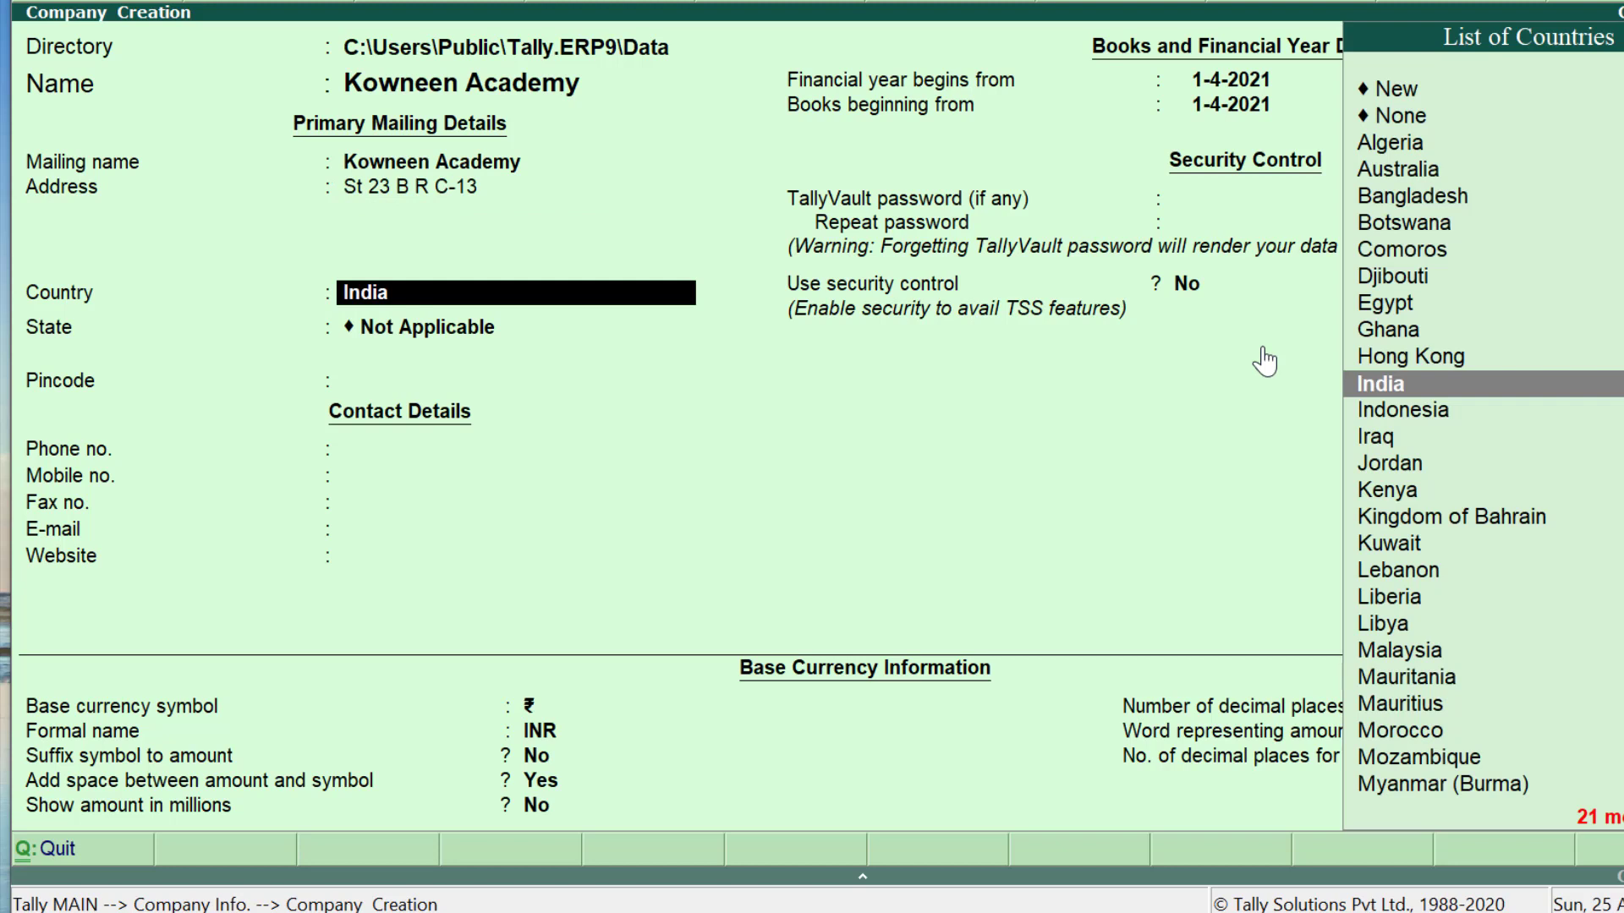
{"action": "key", "text": "Return"}
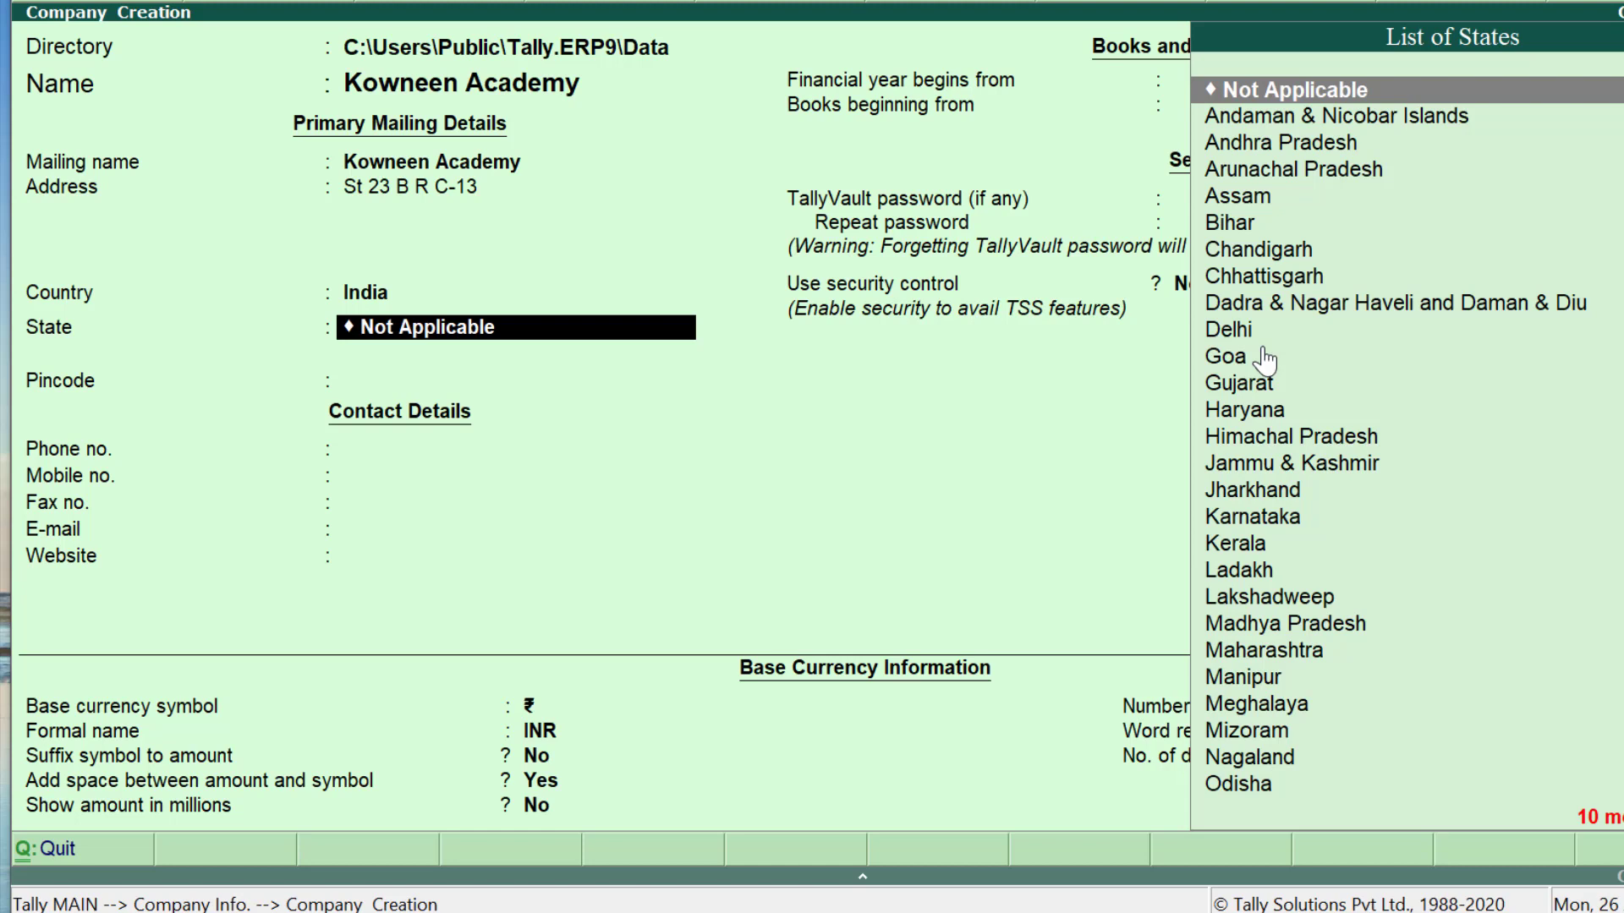
{"action": "key", "text": "Down"}
{"action": "key", "text": "Down"}
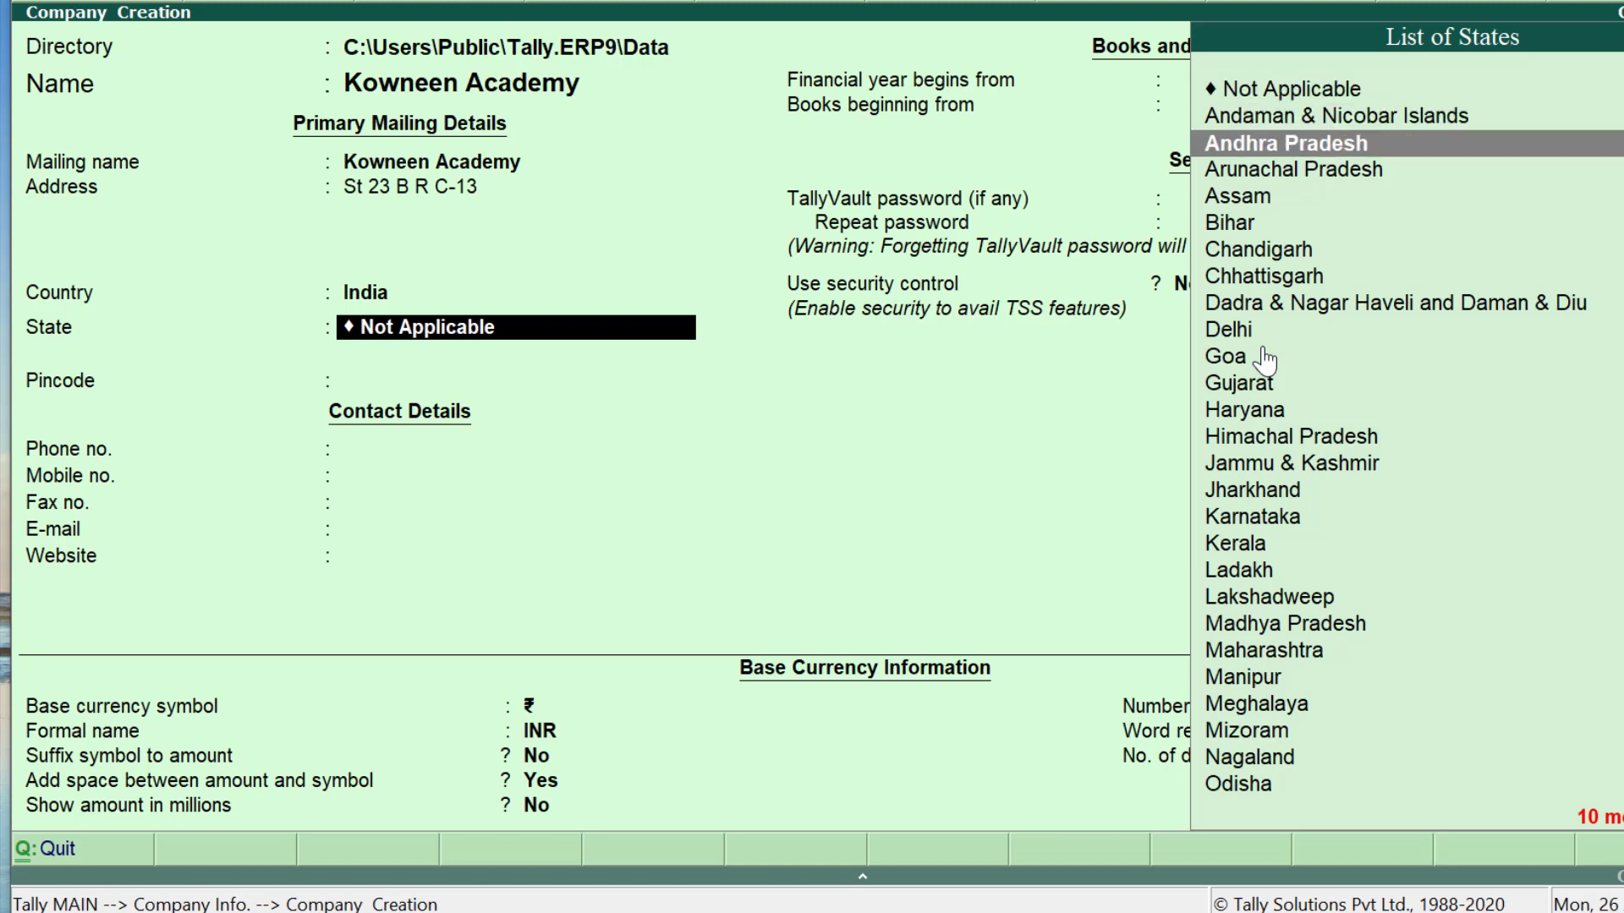
{"action": "key", "text": "Return"}
{"action": "key", "text": "Return"}
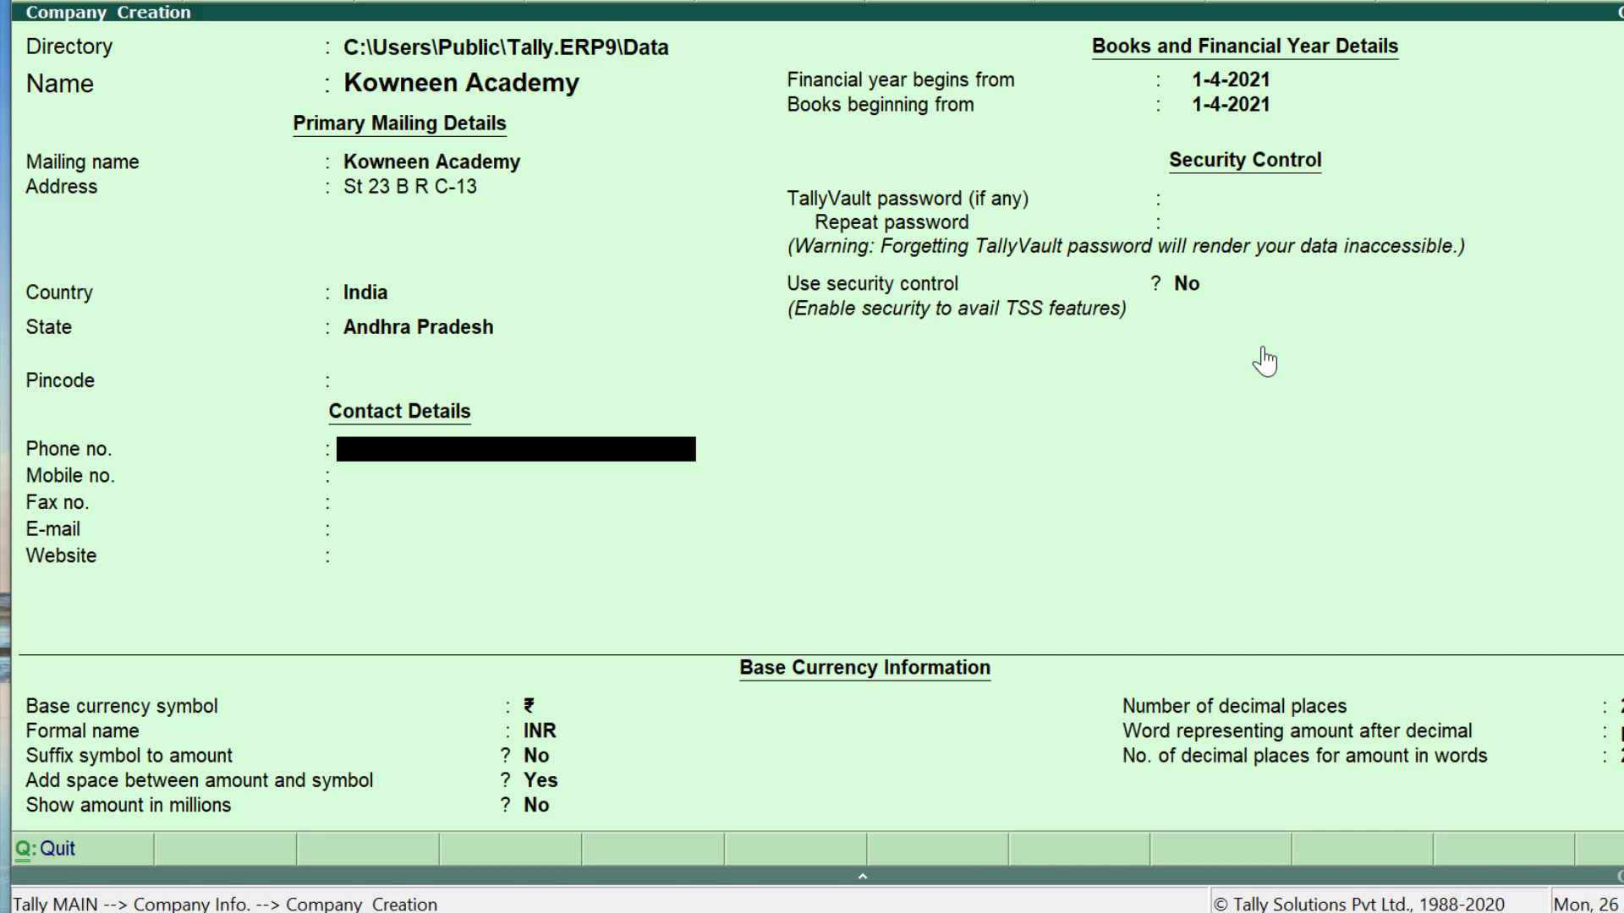
Step: Enter the company phone number, 0 as the mobile number, and leave fax blank
{"action": "type", "text": "796500000"}
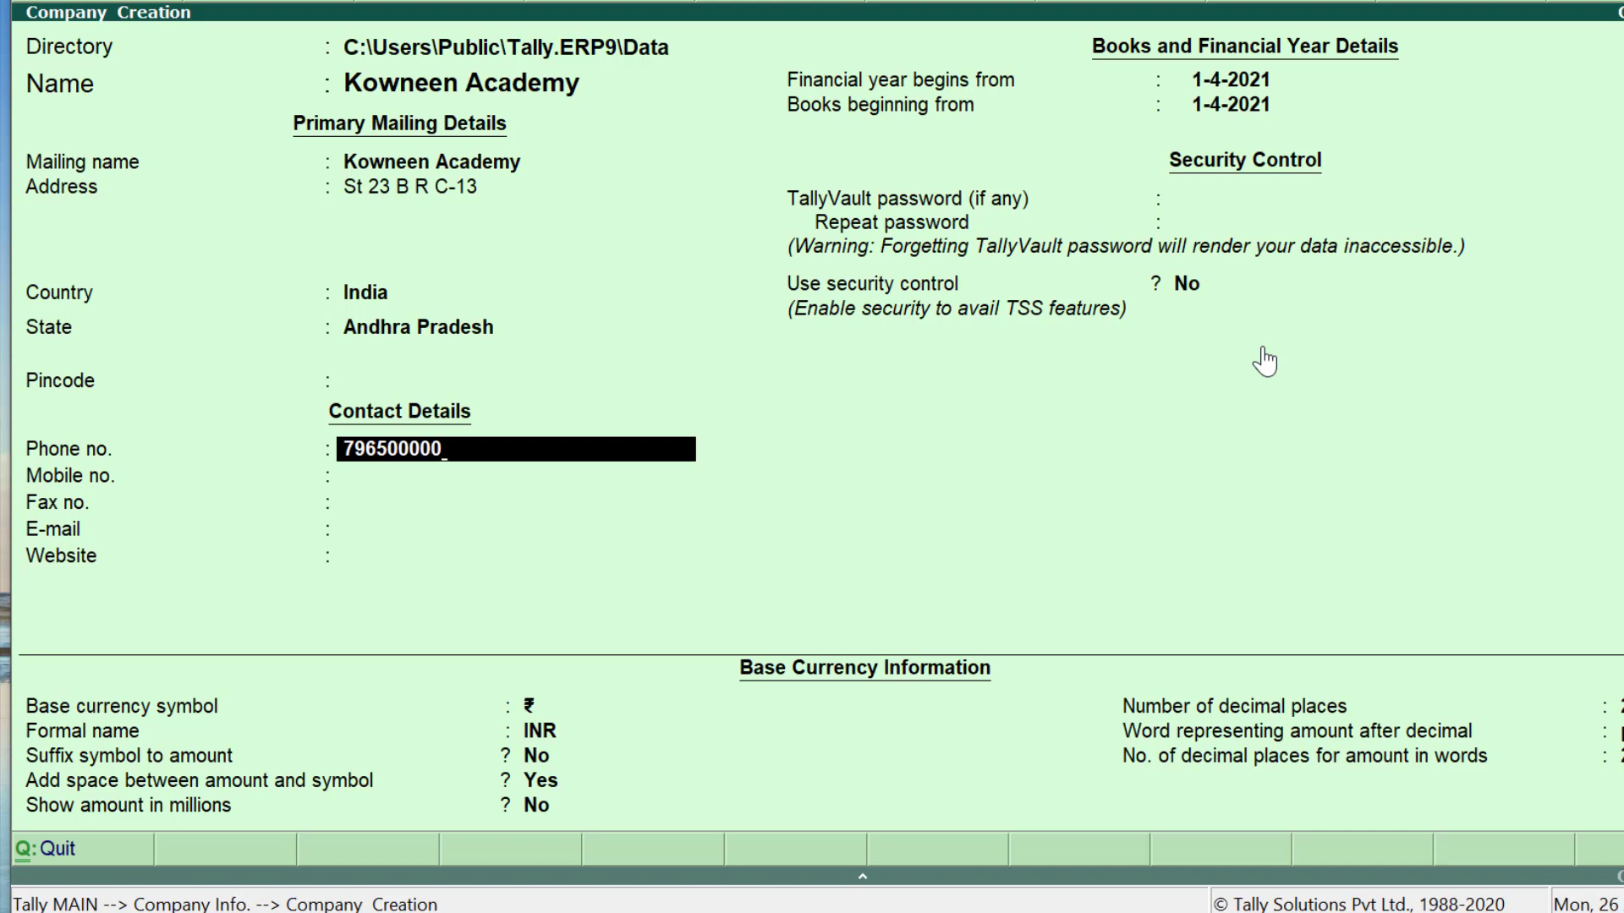
{"action": "key", "text": "Return"}
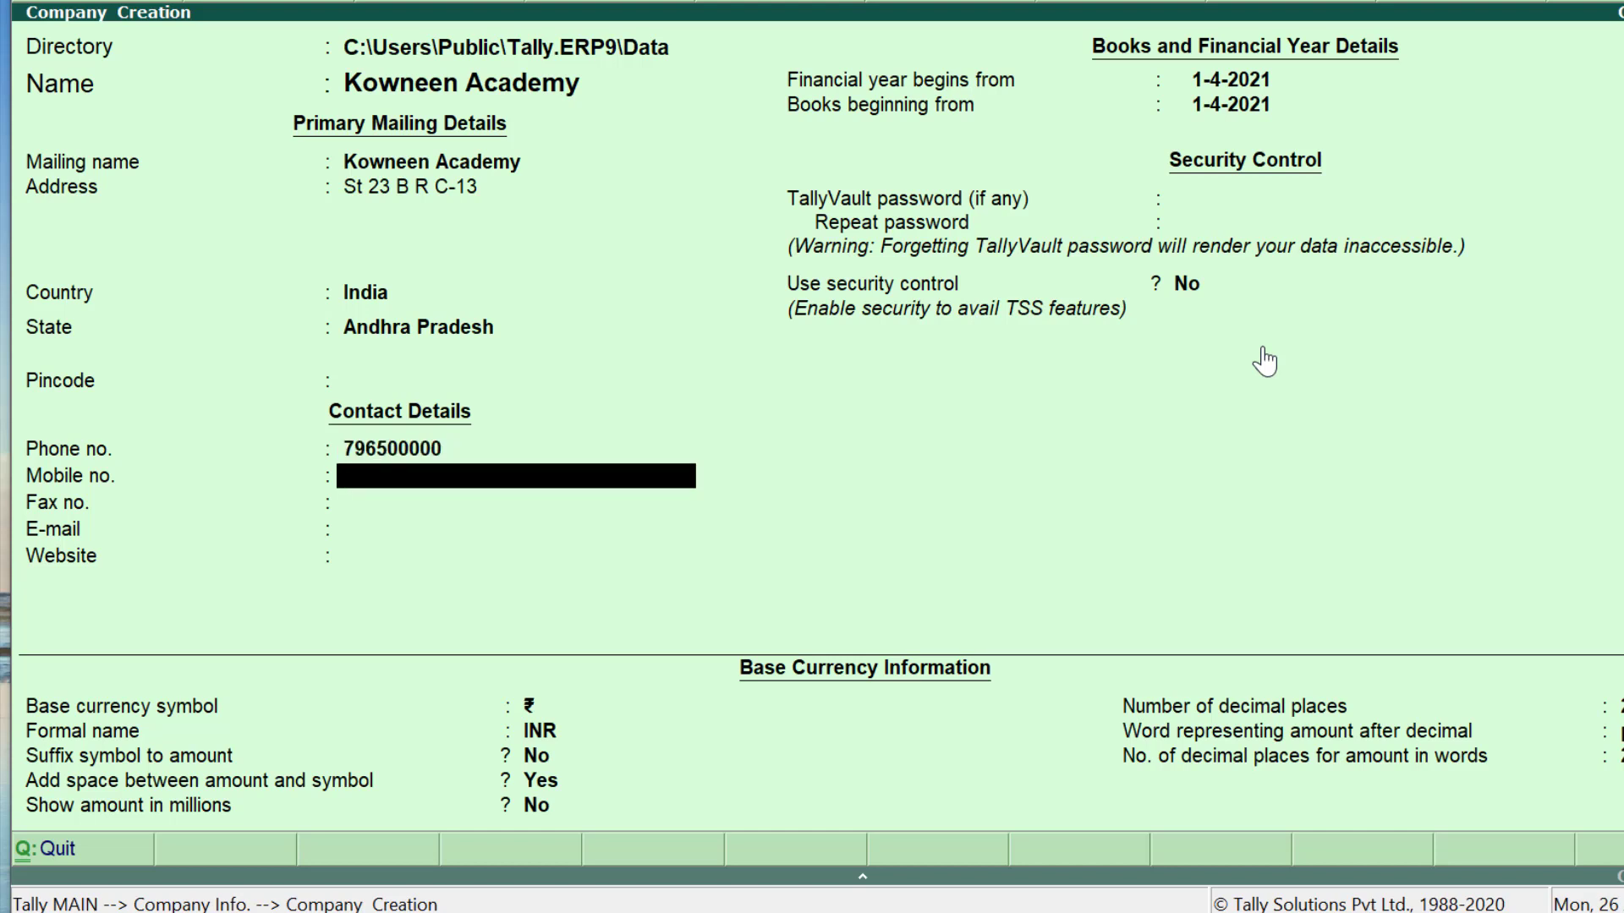
{"action": "type", "text": "0"}
{"action": "key", "text": "Return"}
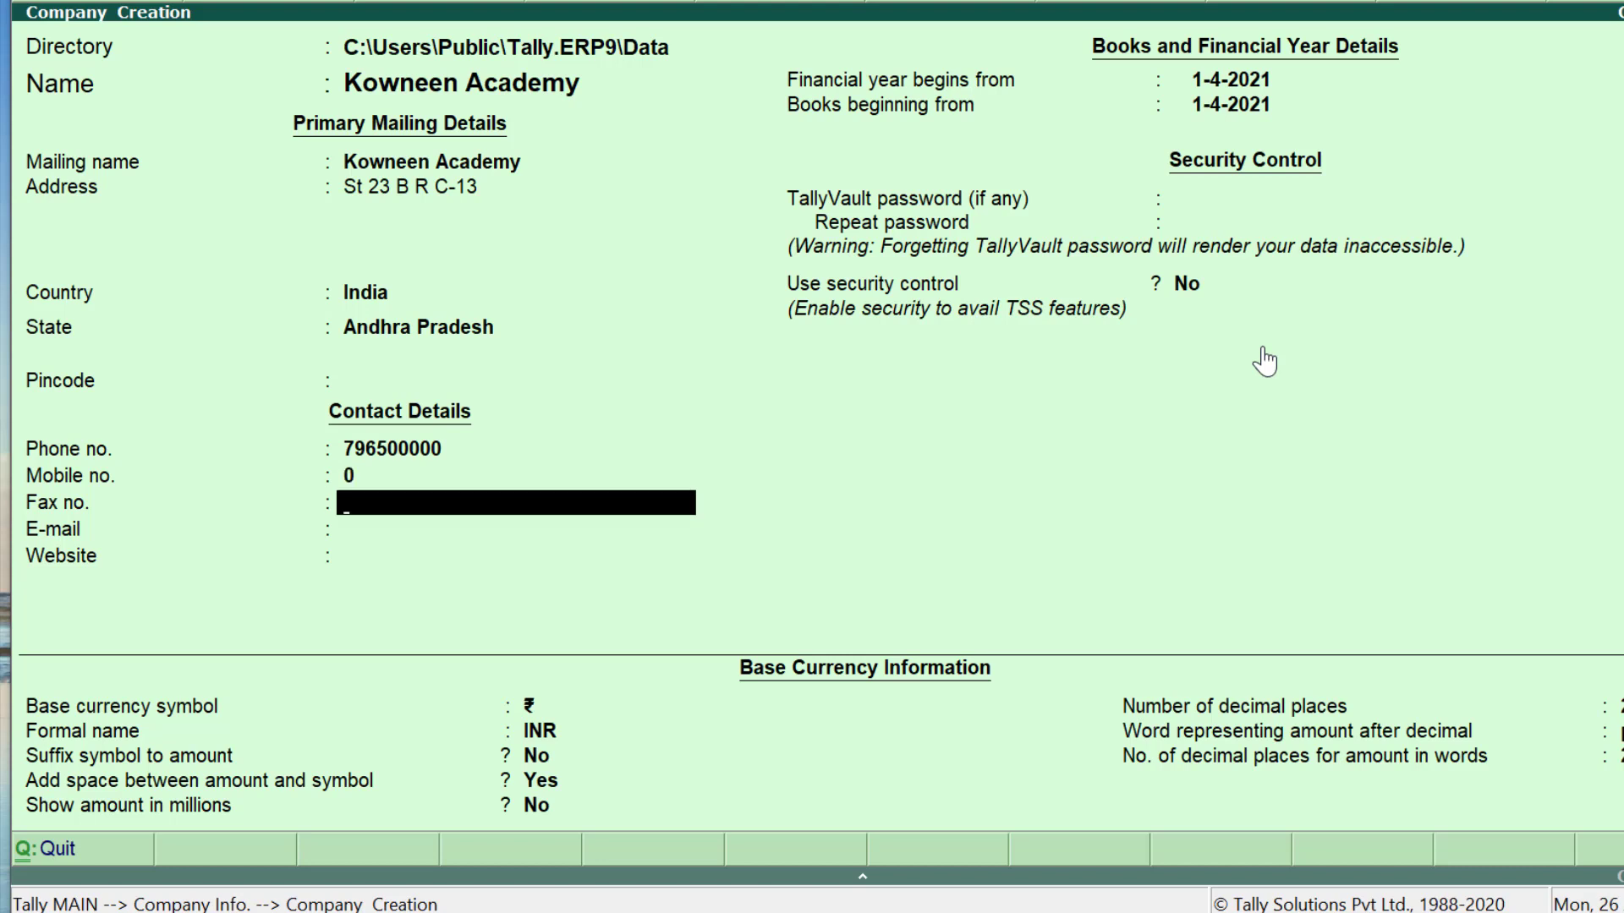
{"action": "key", "text": "Return"}
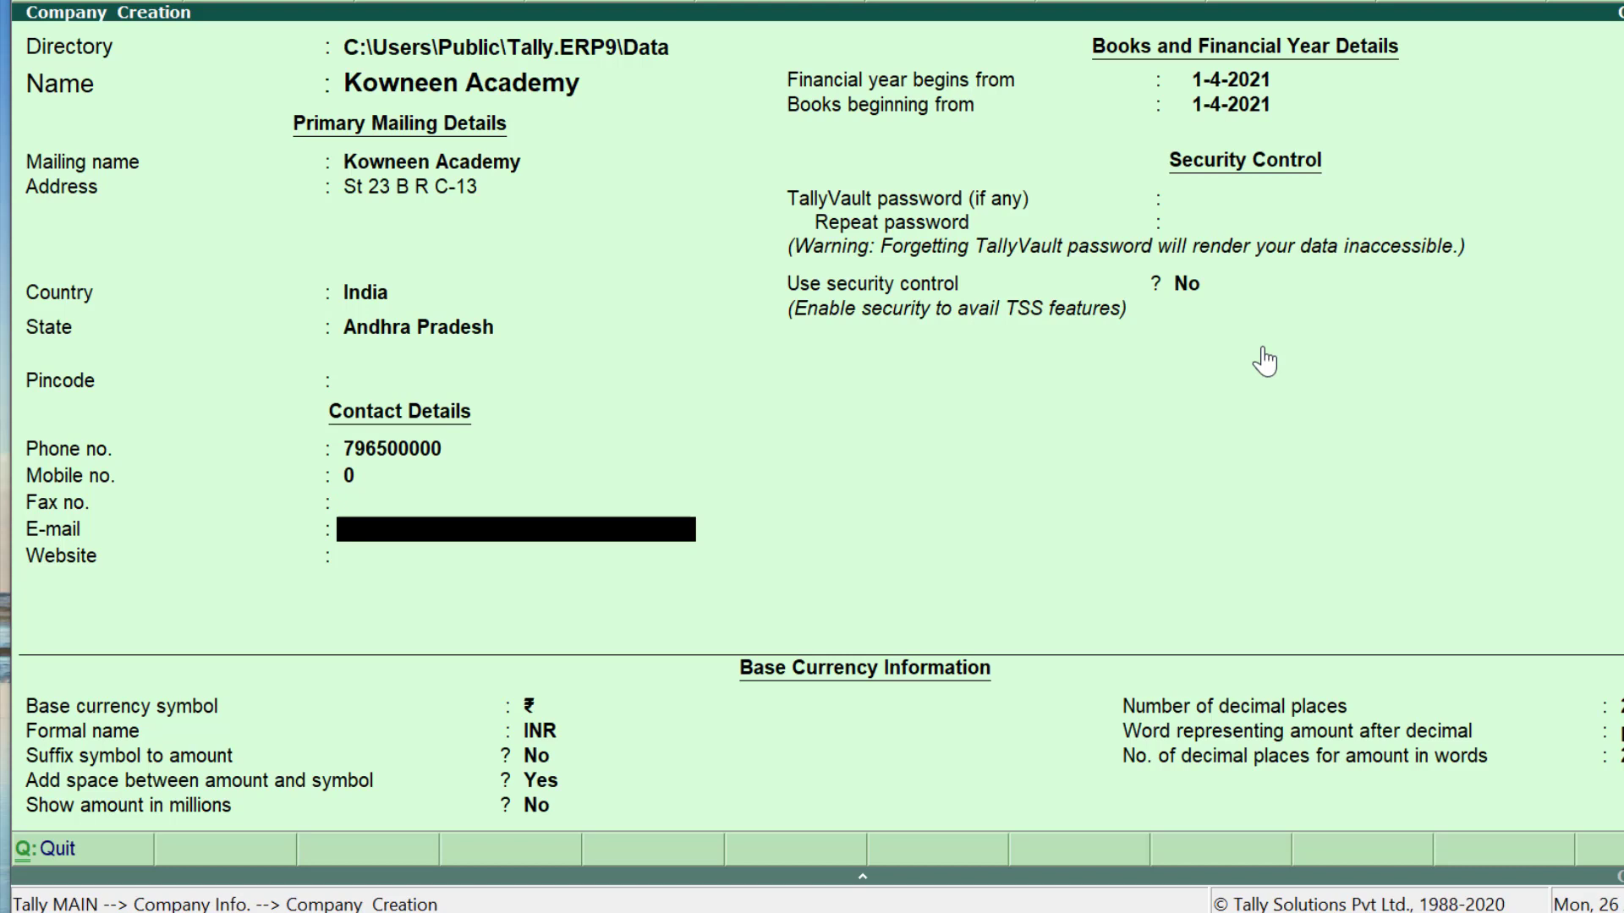
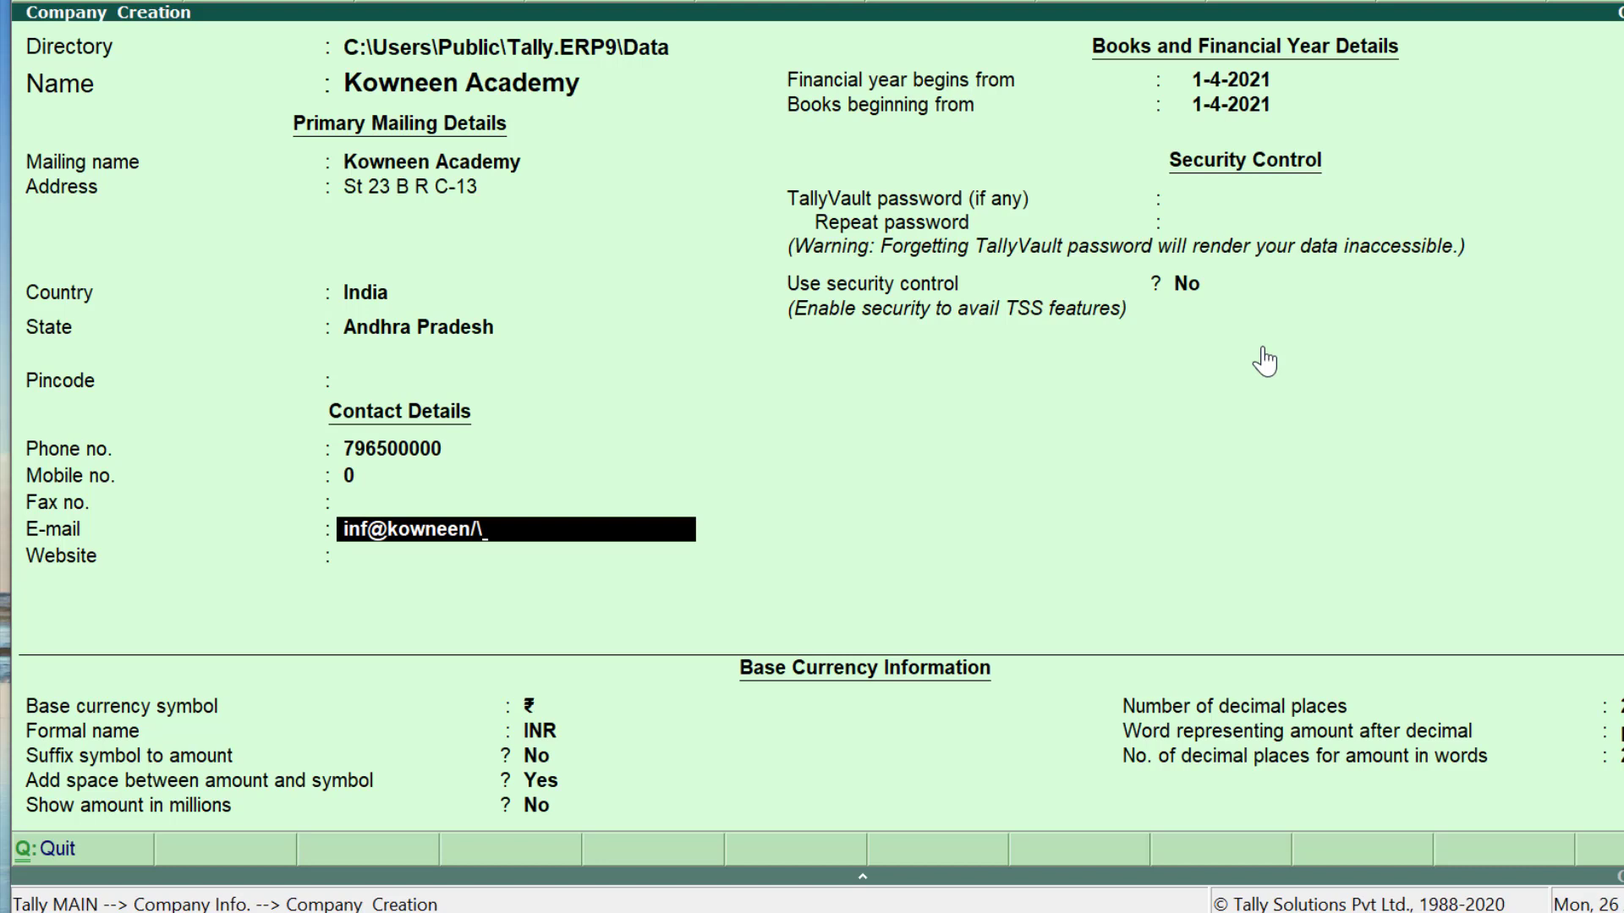
{"action": "key", "text": "Return"}
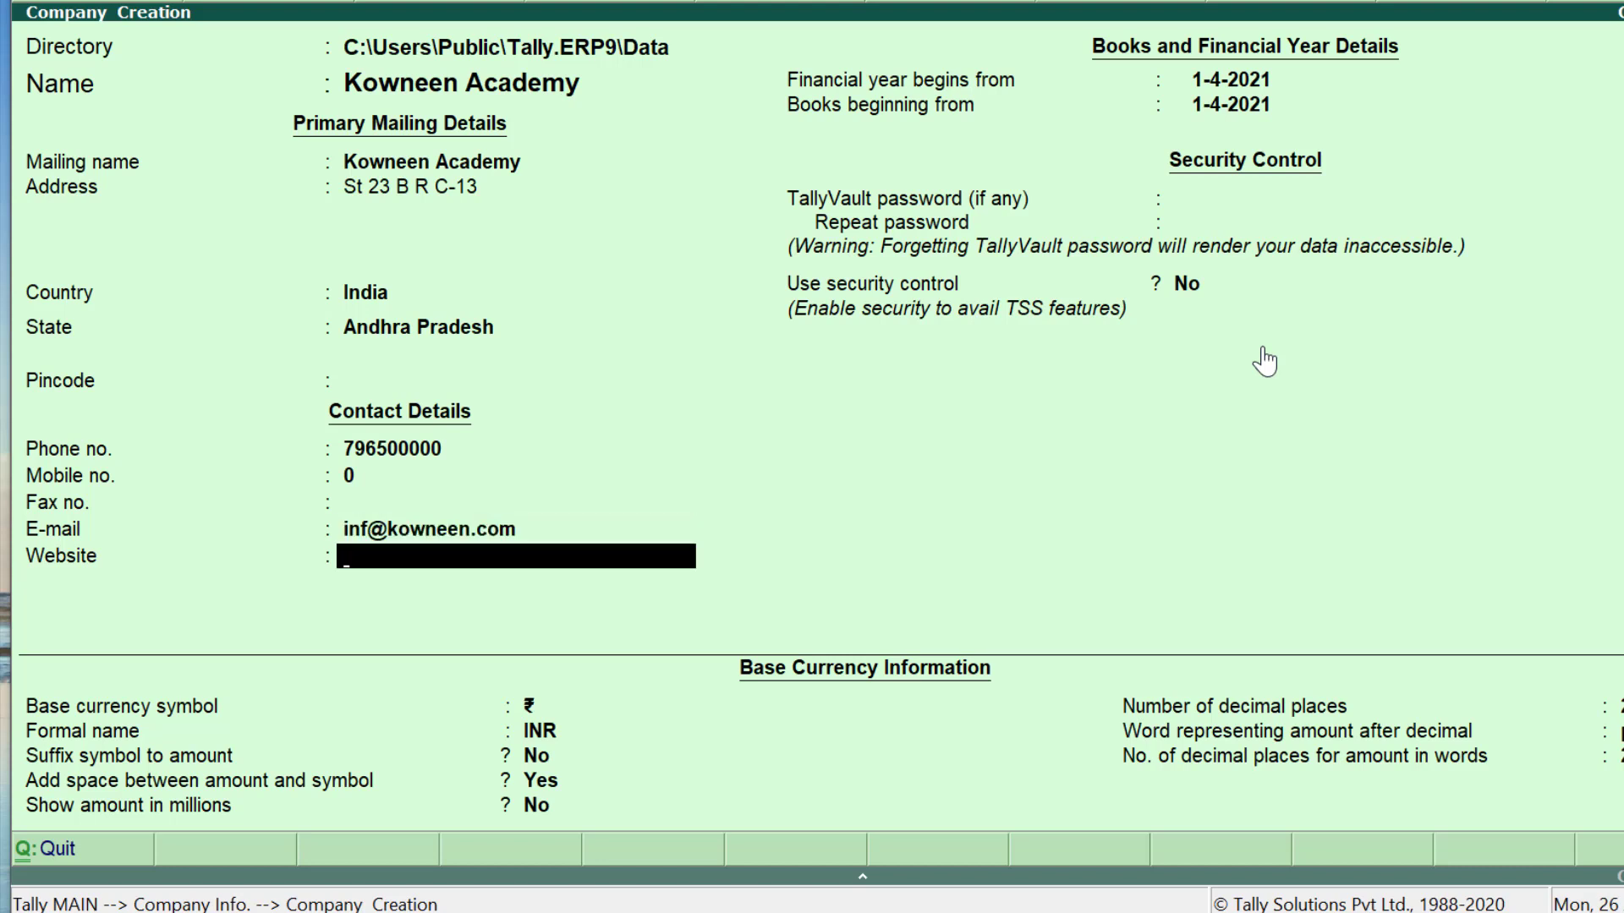
{"action": "type", "text": "www.kowneen."}
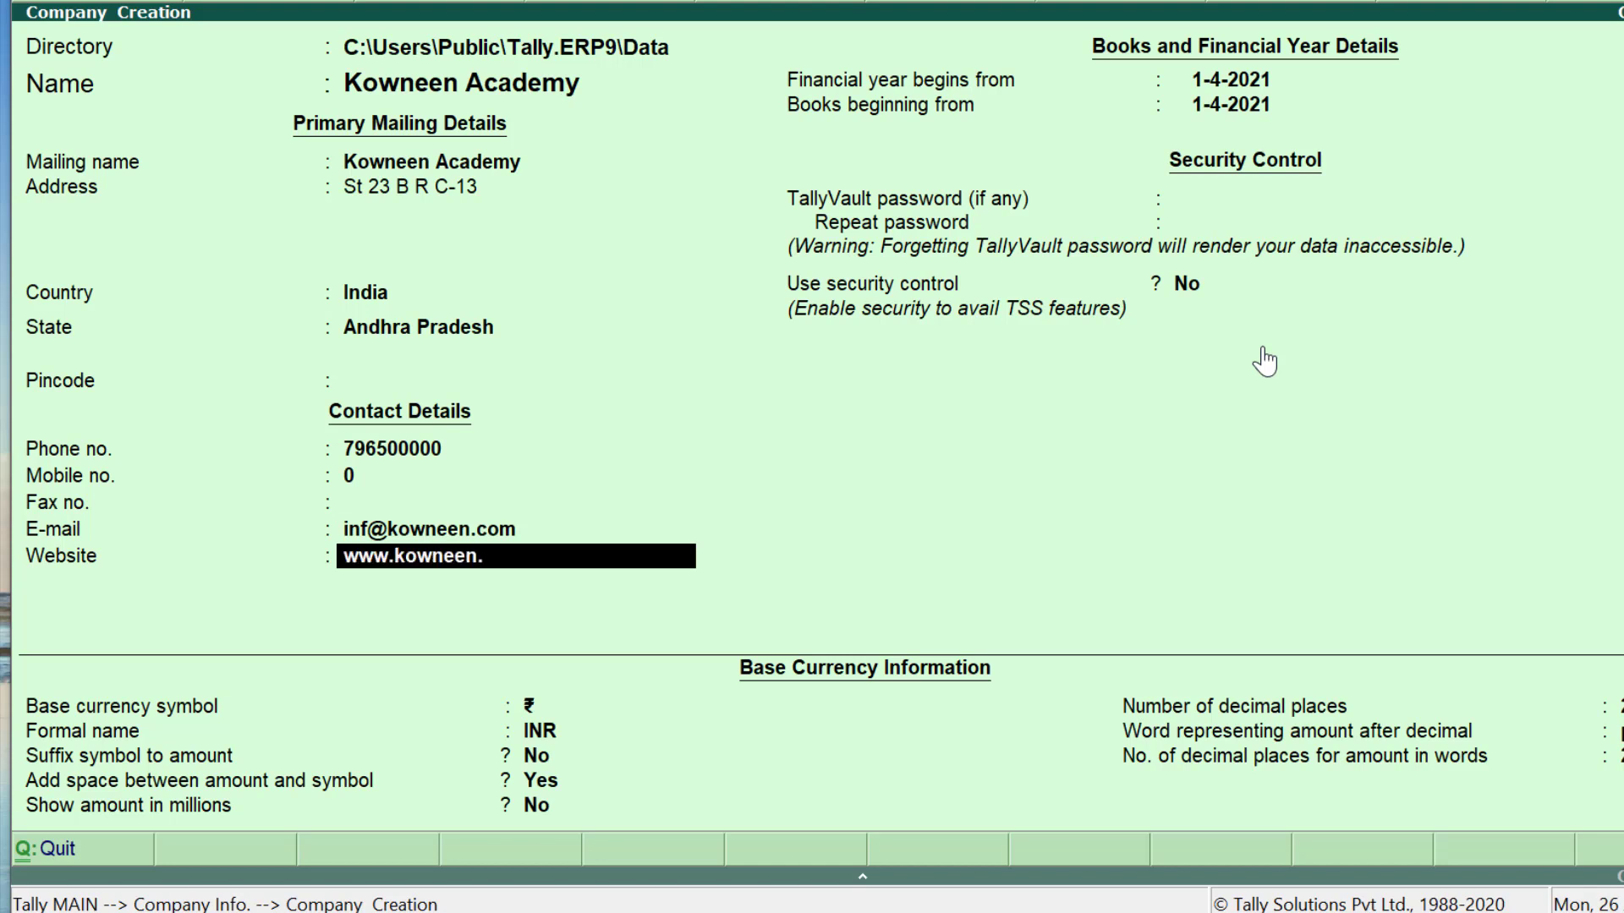
{"action": "type", "text": "com"}
{"action": "key", "text": "Return"}
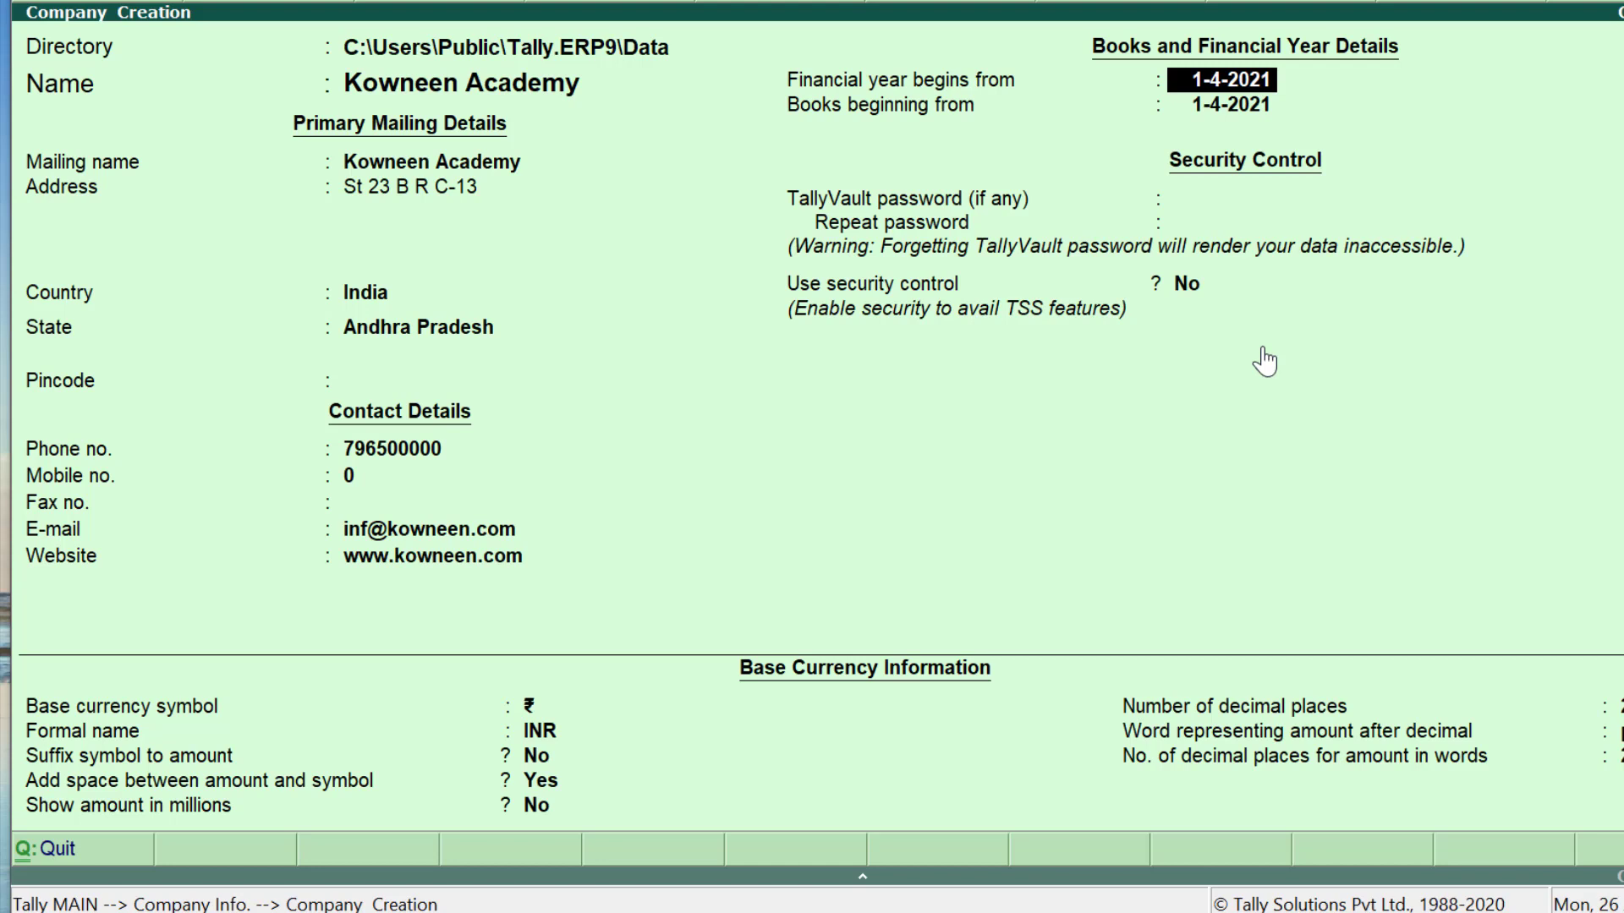
Step: Set a very strong TallyVault password and retype it in Repeat password
{"action": "key", "text": "Return"}
{"action": "key", "text": "Return"}
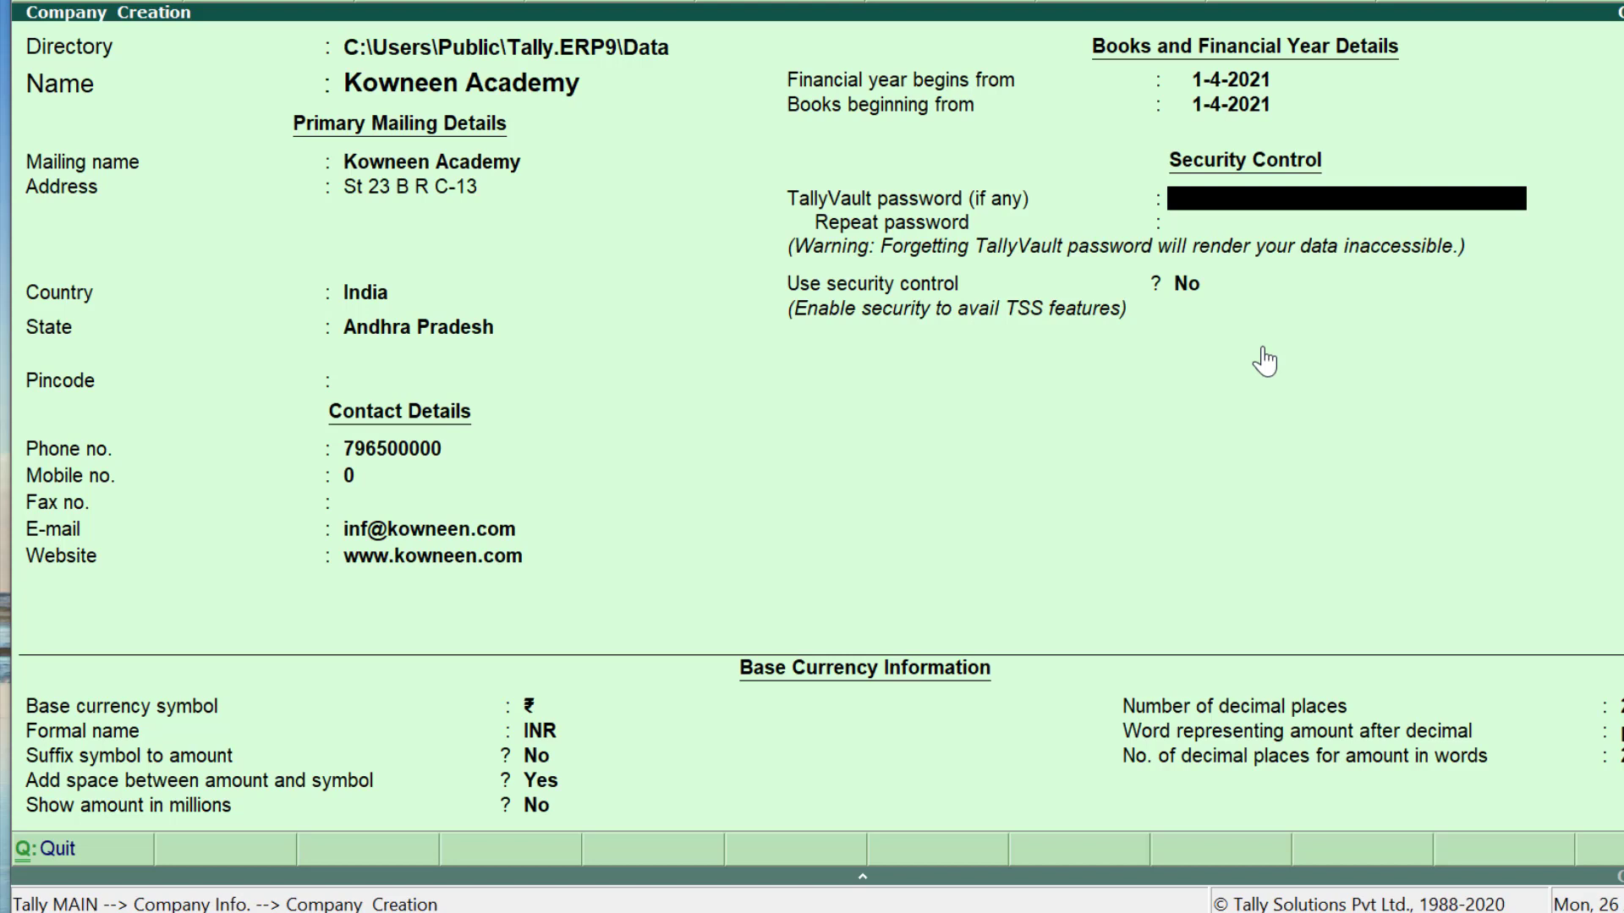
{"action": "type", "text": "**"}
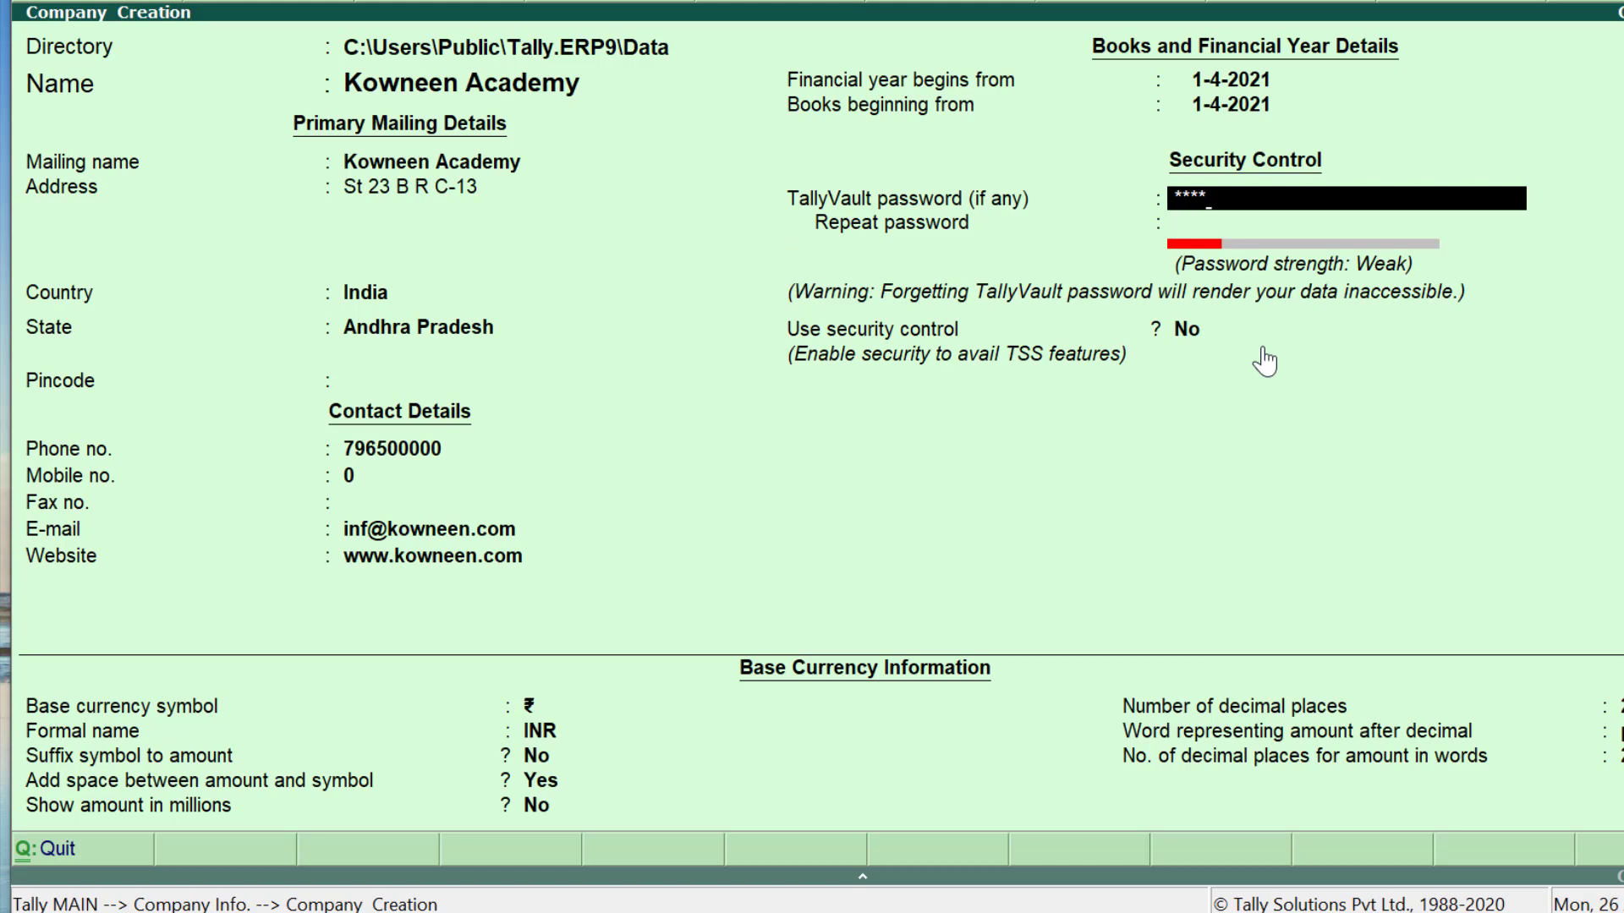
{"action": "key", "text": "BackSpace"}
{"action": "key", "text": "BackSpace"}
{"action": "key", "text": "BackSpace"}
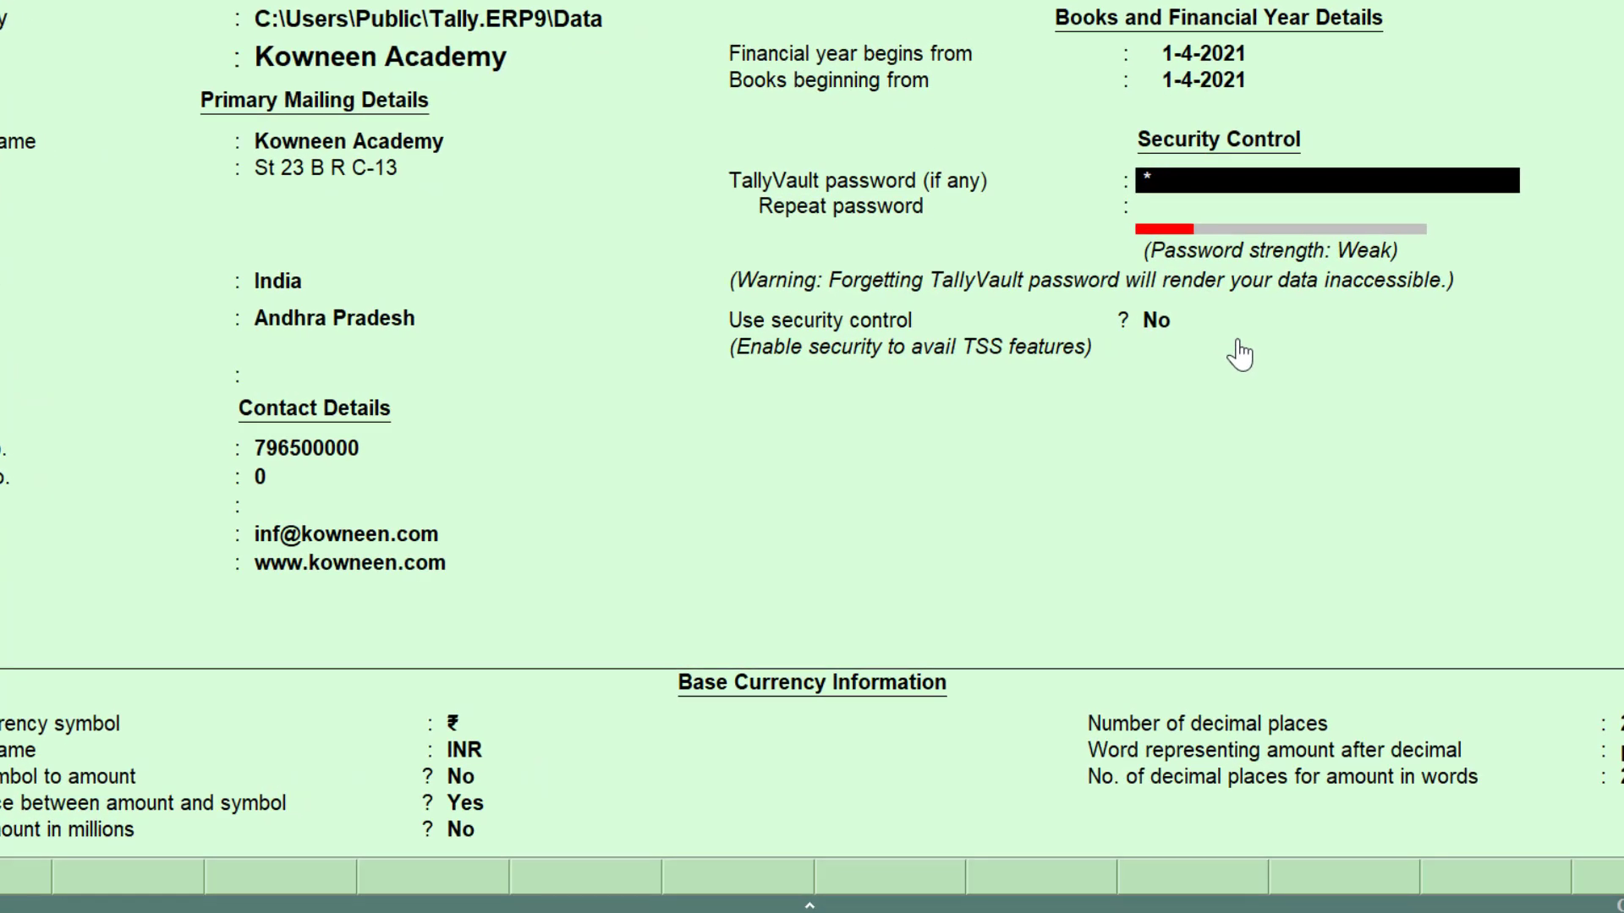
{"action": "key", "text": "BackSpace"}
{"action": "type", "text": "***********"}
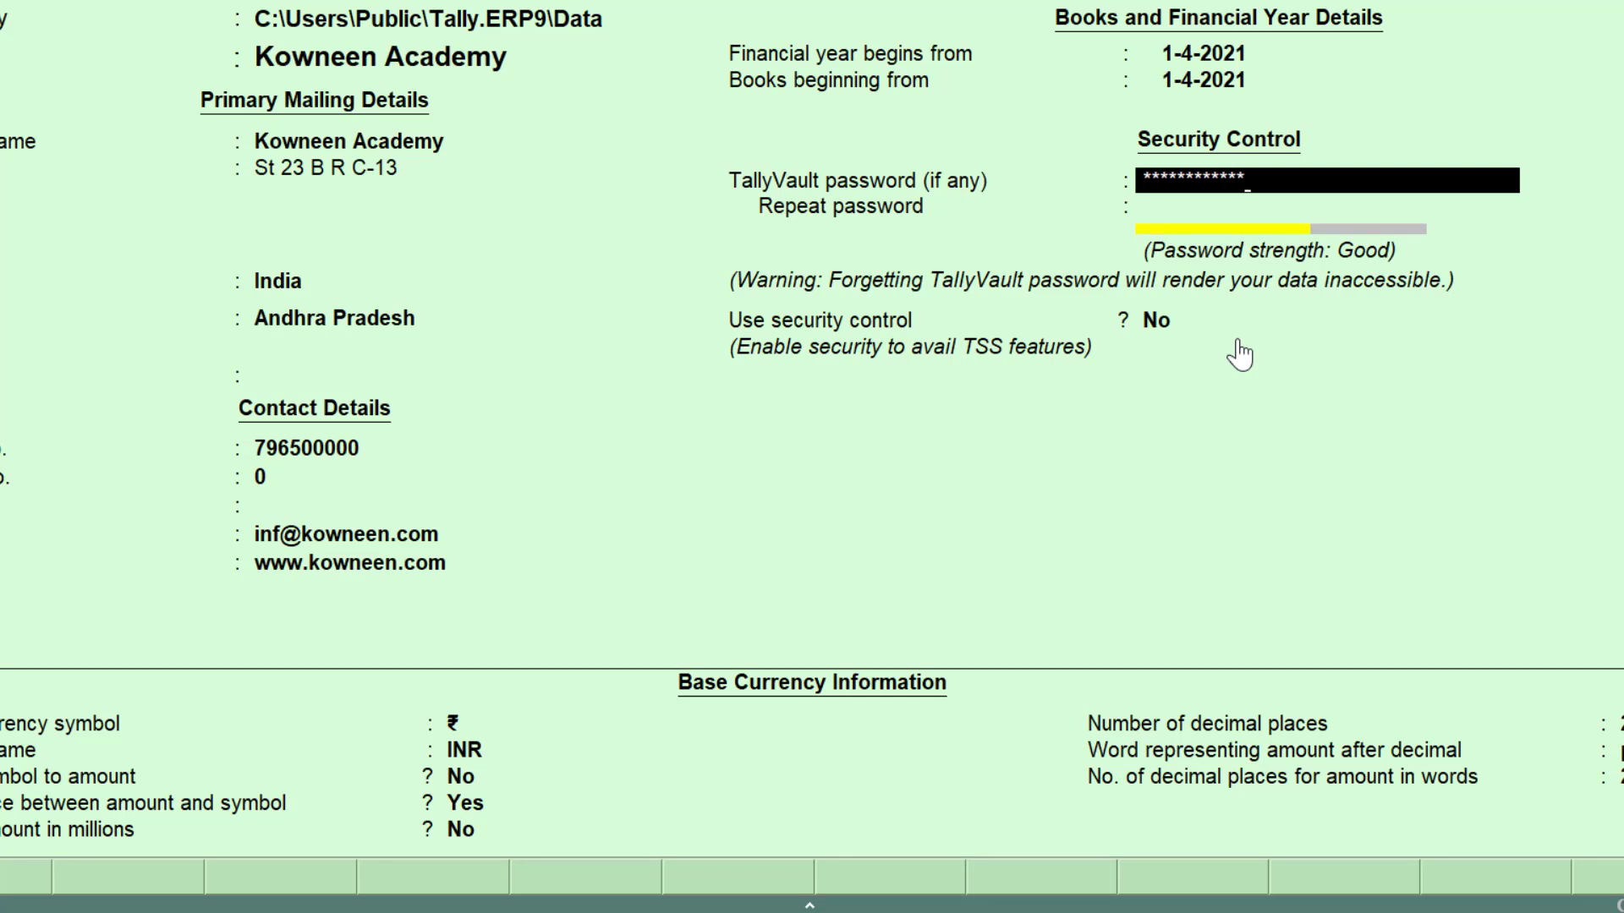
{"action": "key", "text": "BackSpace"}
{"action": "key", "text": "BackSpace"}
{"action": "key", "text": "BackSpace"}
{"action": "key", "text": "BackSpace"}
{"action": "key", "text": "BackSpace"}
{"action": "key", "text": "BackSpace"}
{"action": "key", "text": "BackSpace"}
{"action": "key", "text": "BackSpace"}
{"action": "key", "text": "BackSpace"}
{"action": "key", "text": "BackSpace"}
{"action": "key", "text": "BackSpace"}
{"action": "key", "text": "BackSpace"}
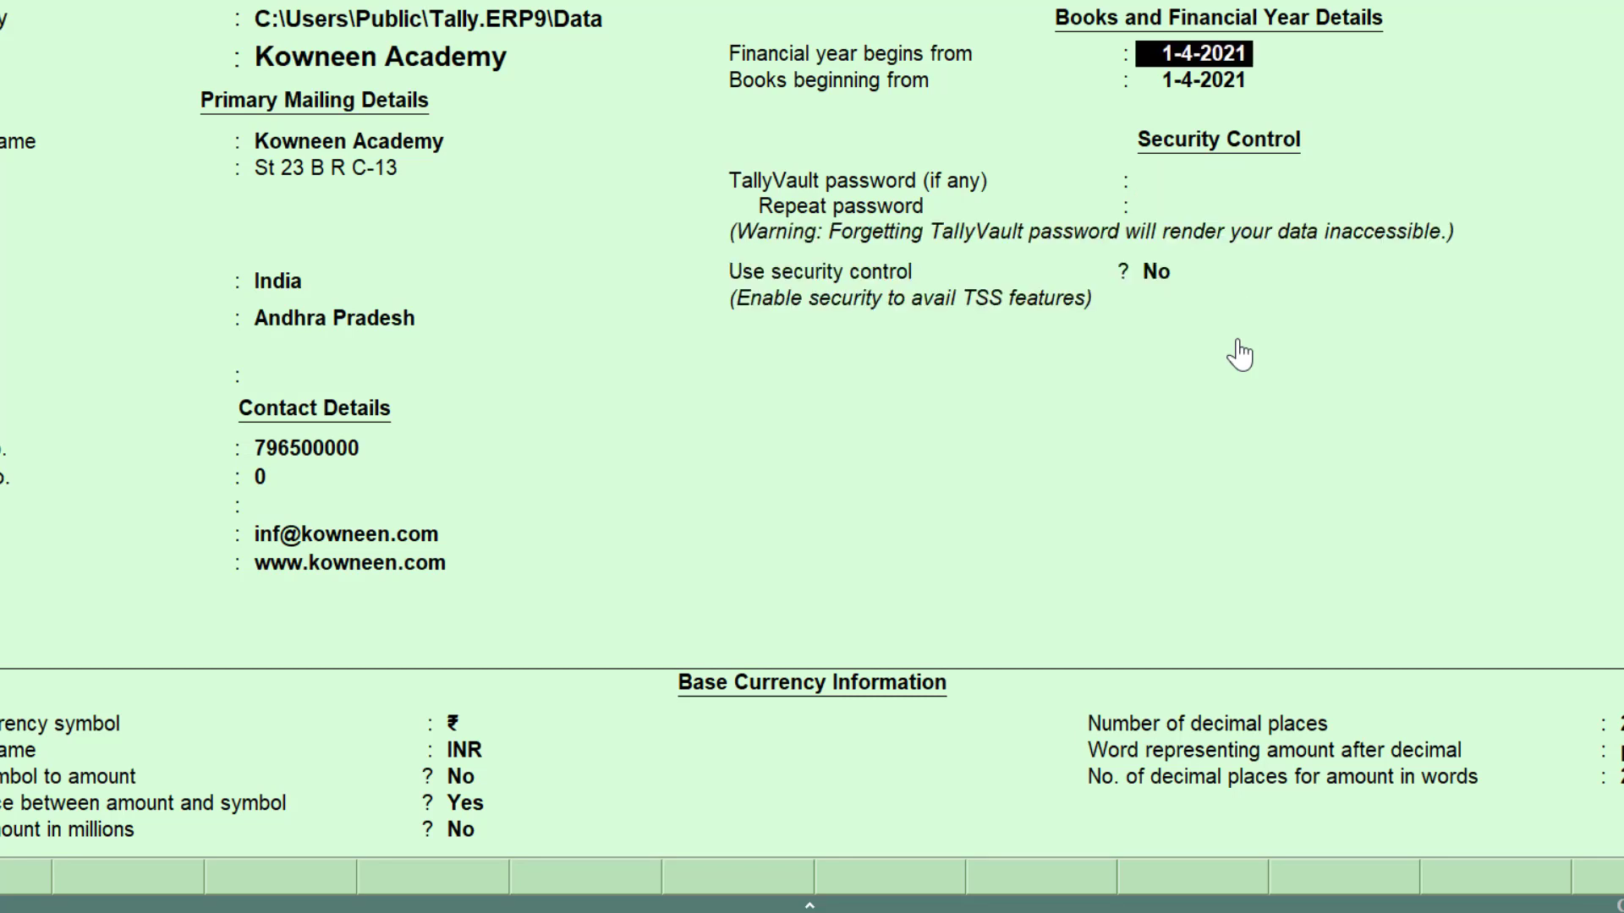
{"action": "key", "text": "Return"}
{"action": "key", "text": "Return"}
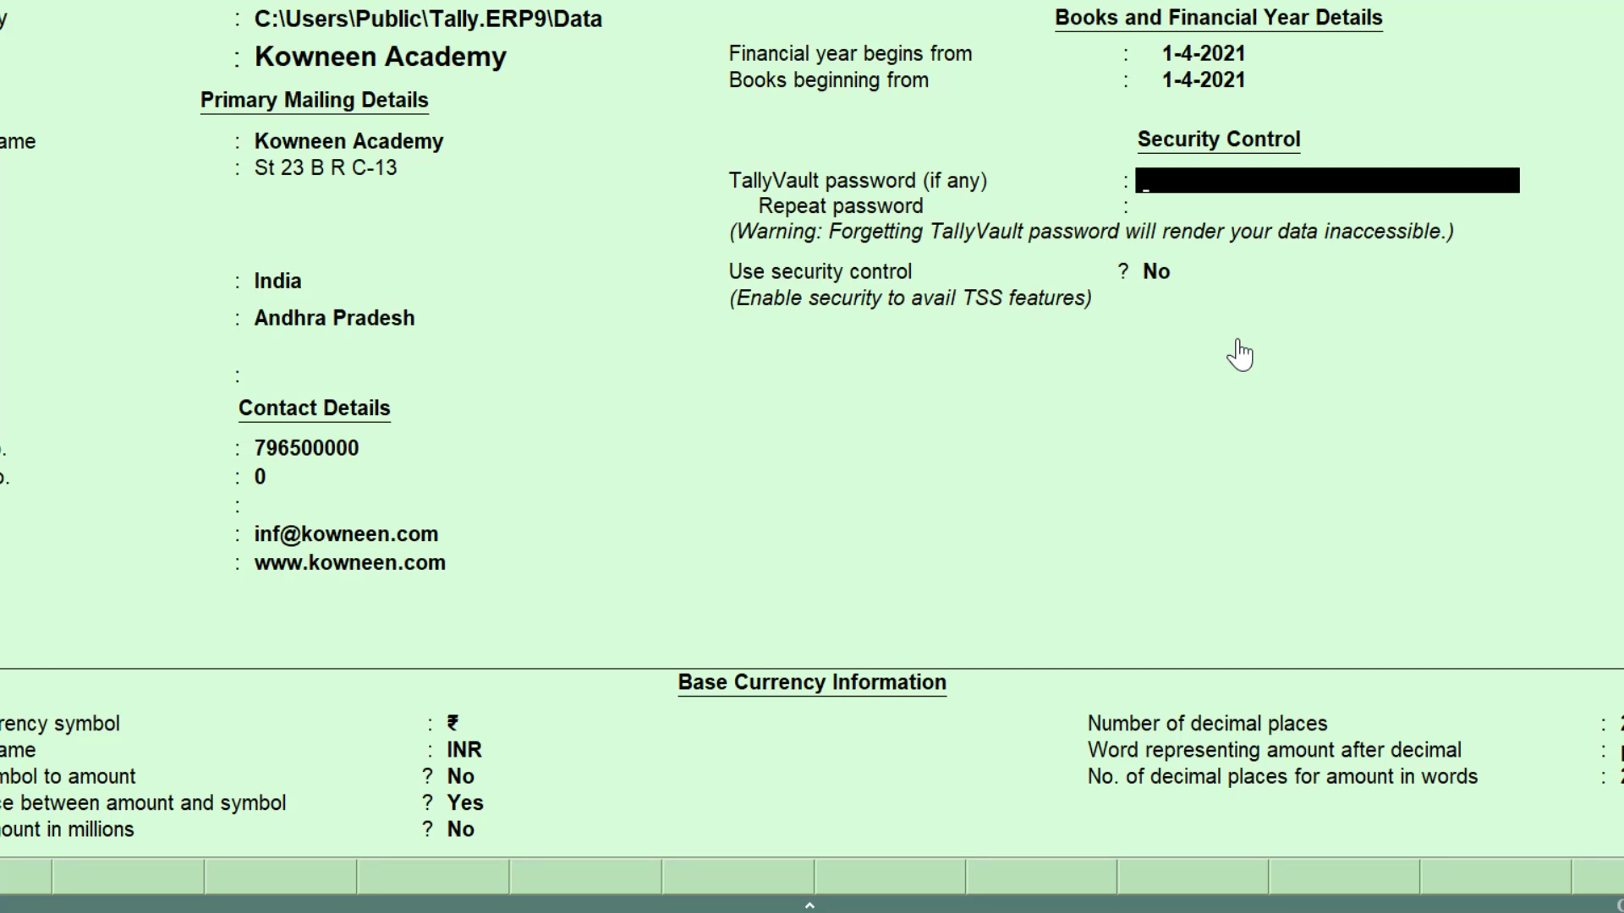
{"action": "type", "text": "*"}
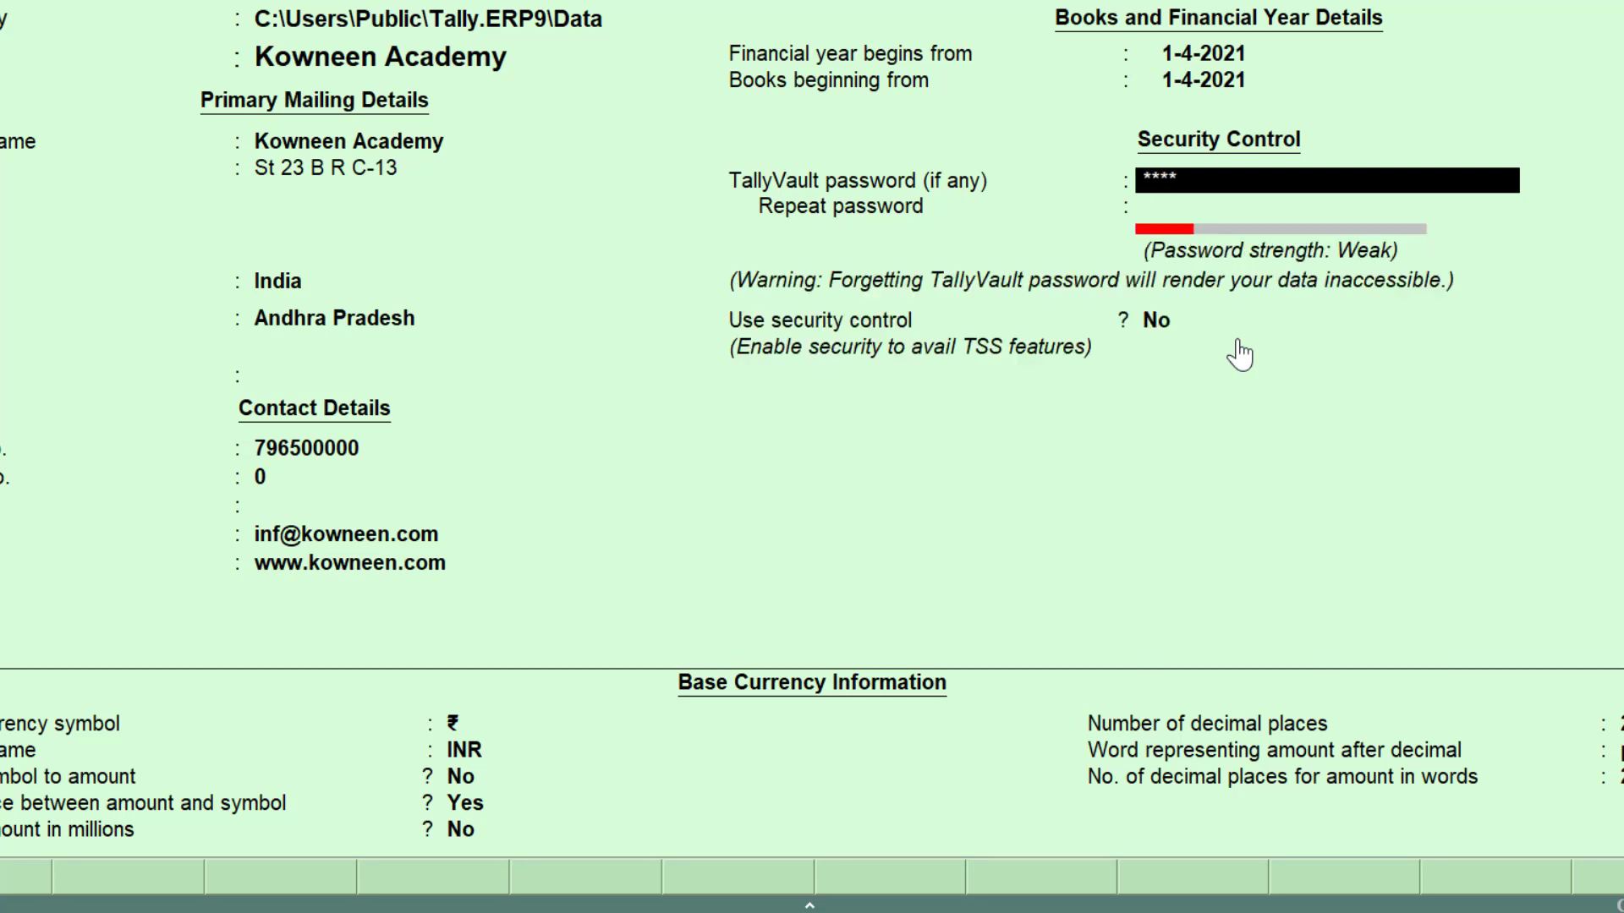
{"action": "type", "text": "********"}
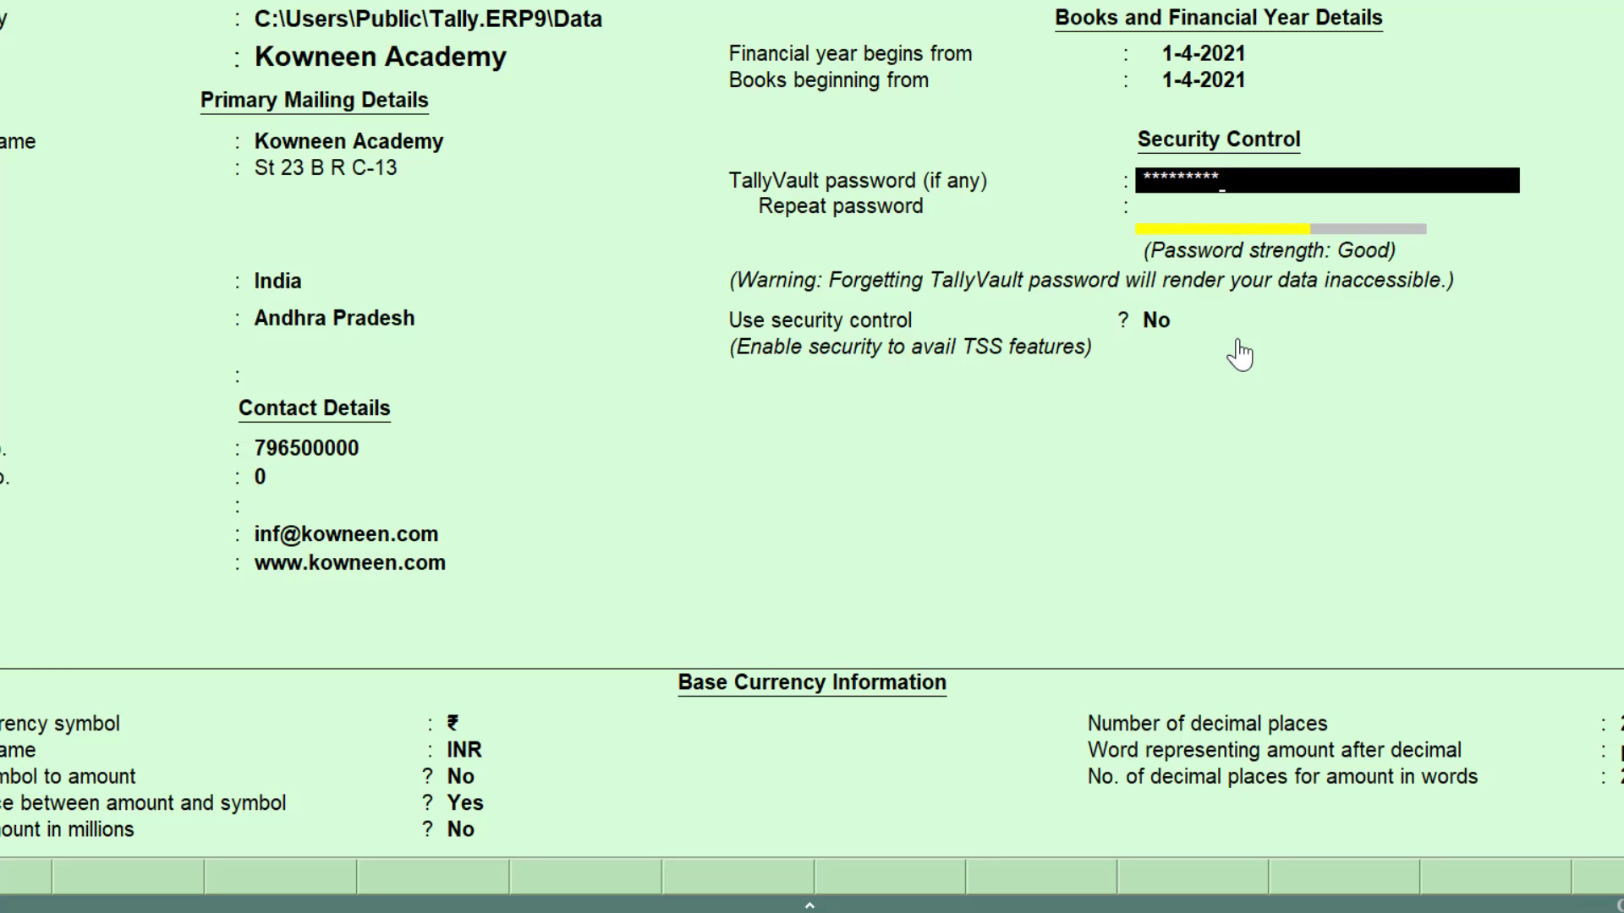
{"action": "type", "text": "**"}
{"action": "type", "text": "*"}
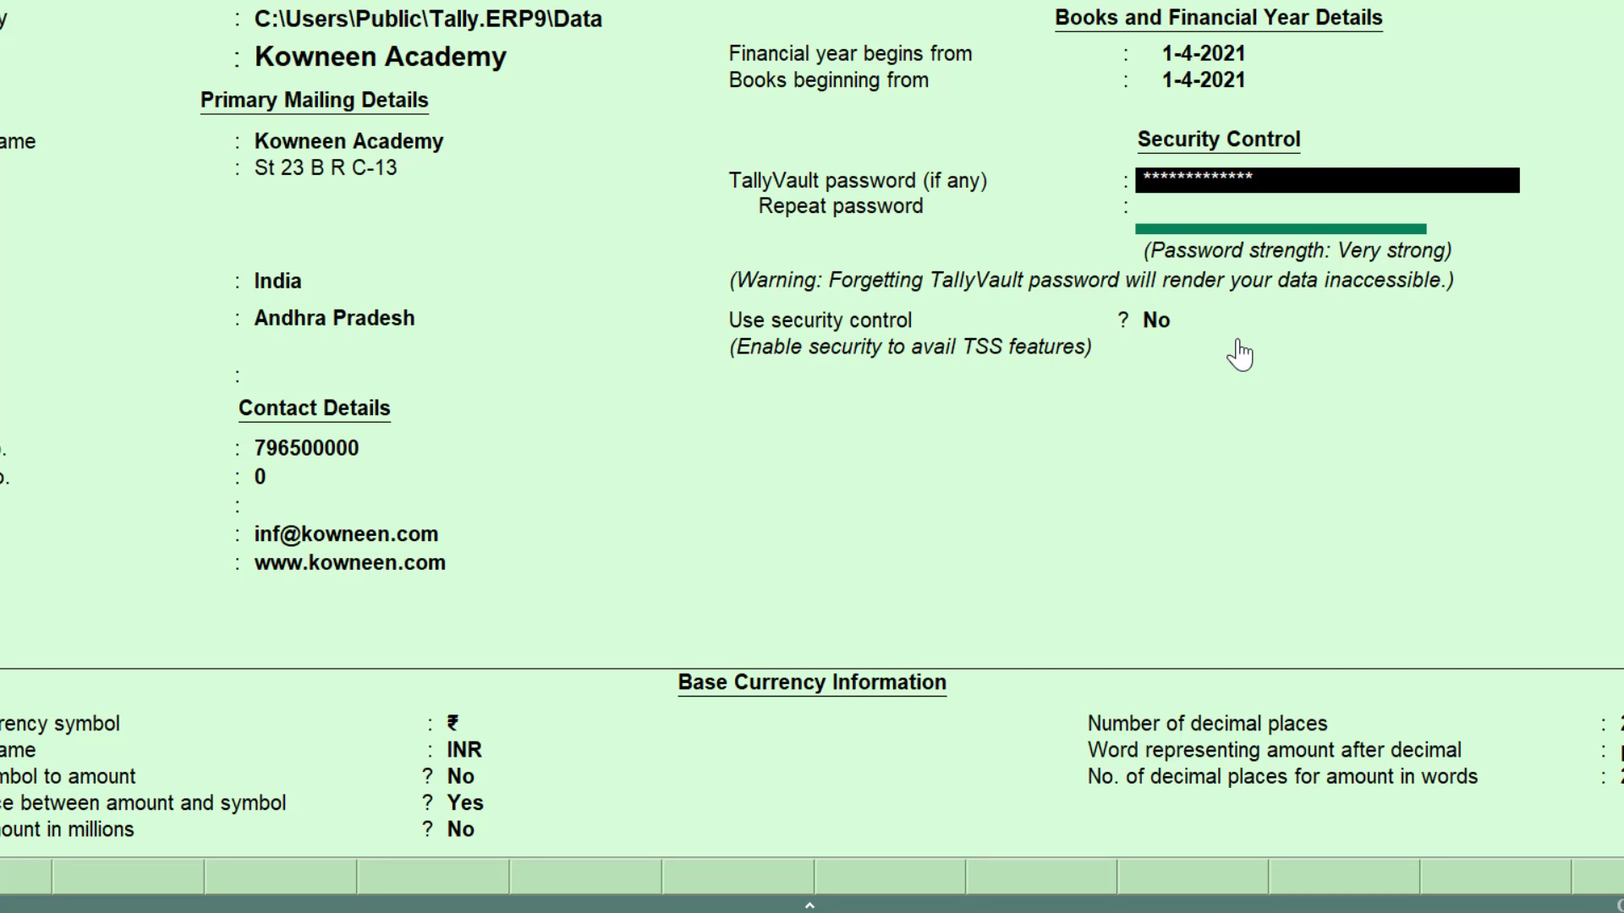
{"action": "key", "text": "Return"}
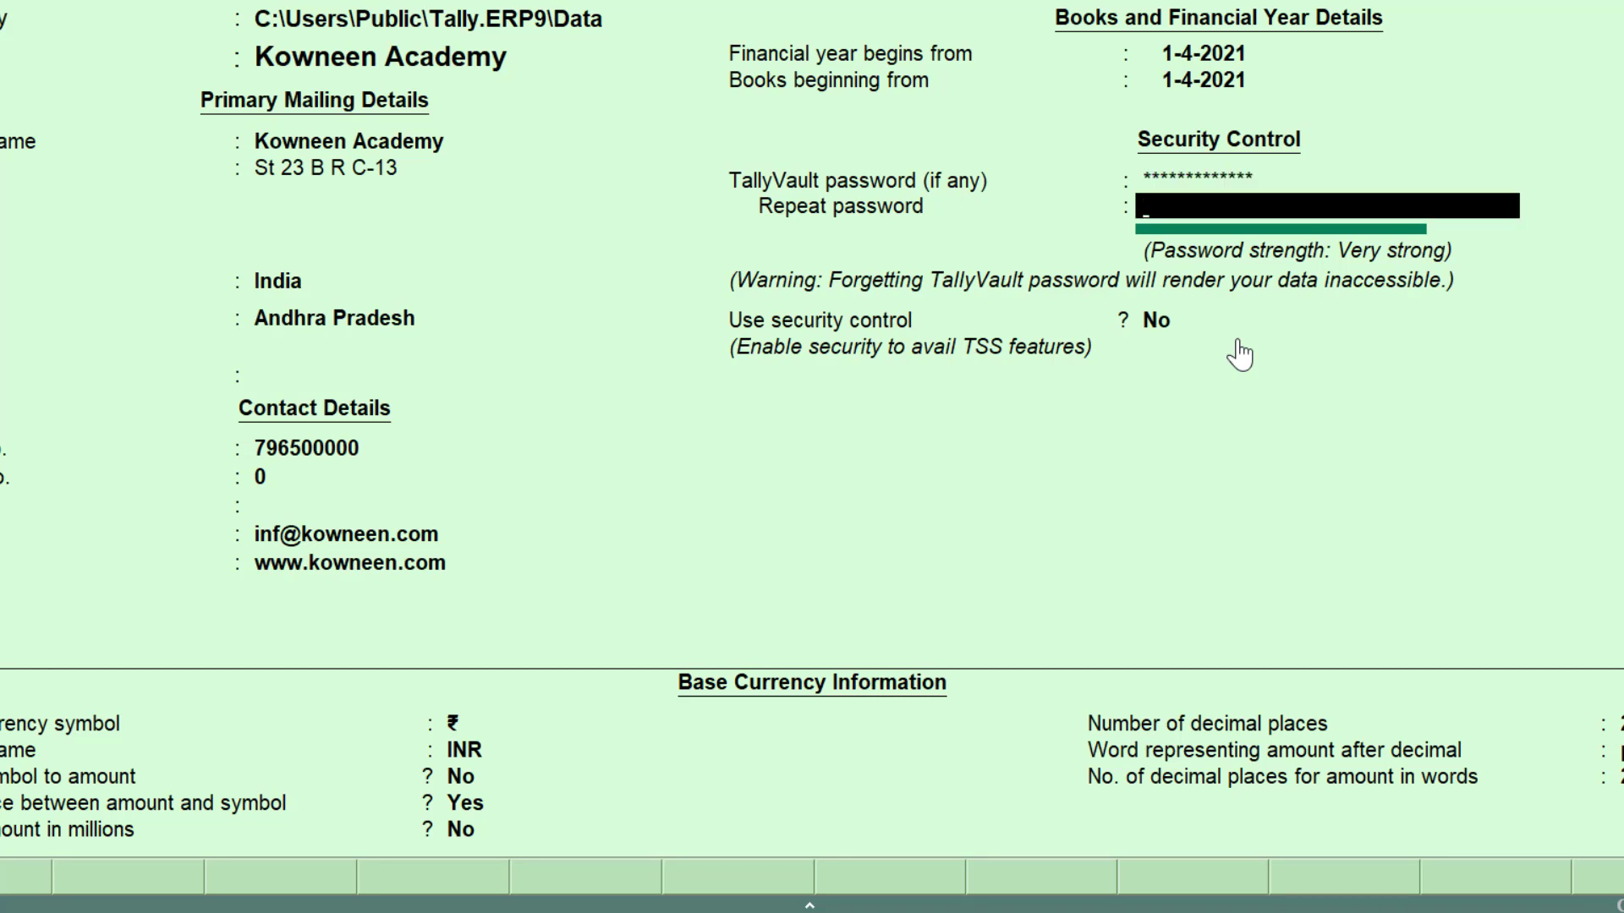
{"action": "type", "text": "************"}
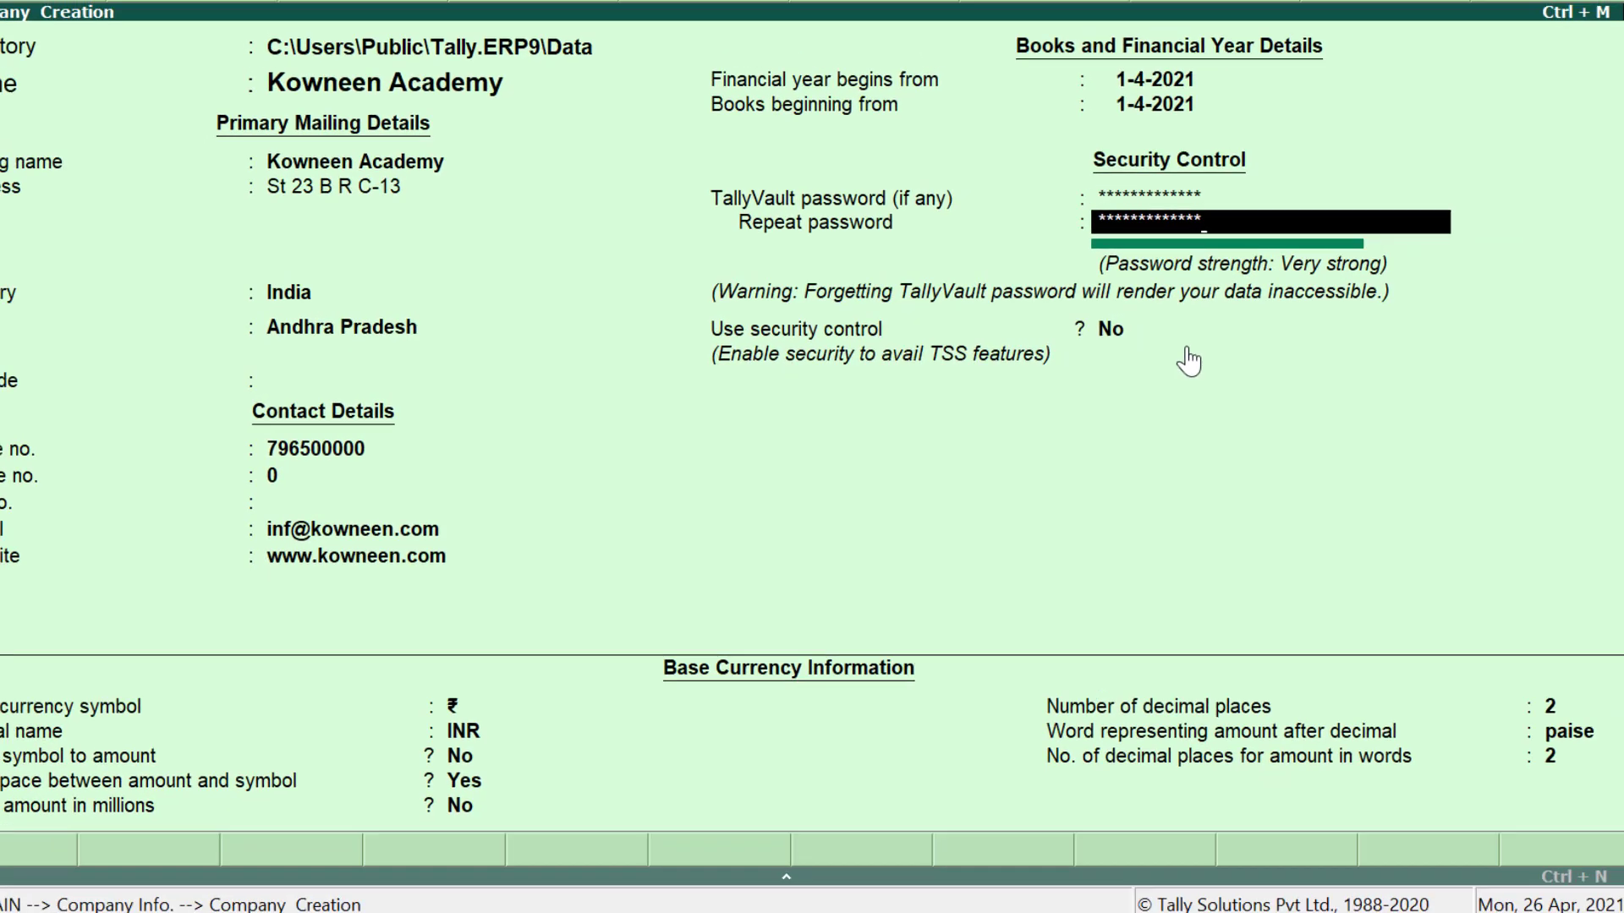
Step: Keep security control off and the ₹/INR currency defaults with paise and 2 decimal places
{"action": "key", "text": "Return"}
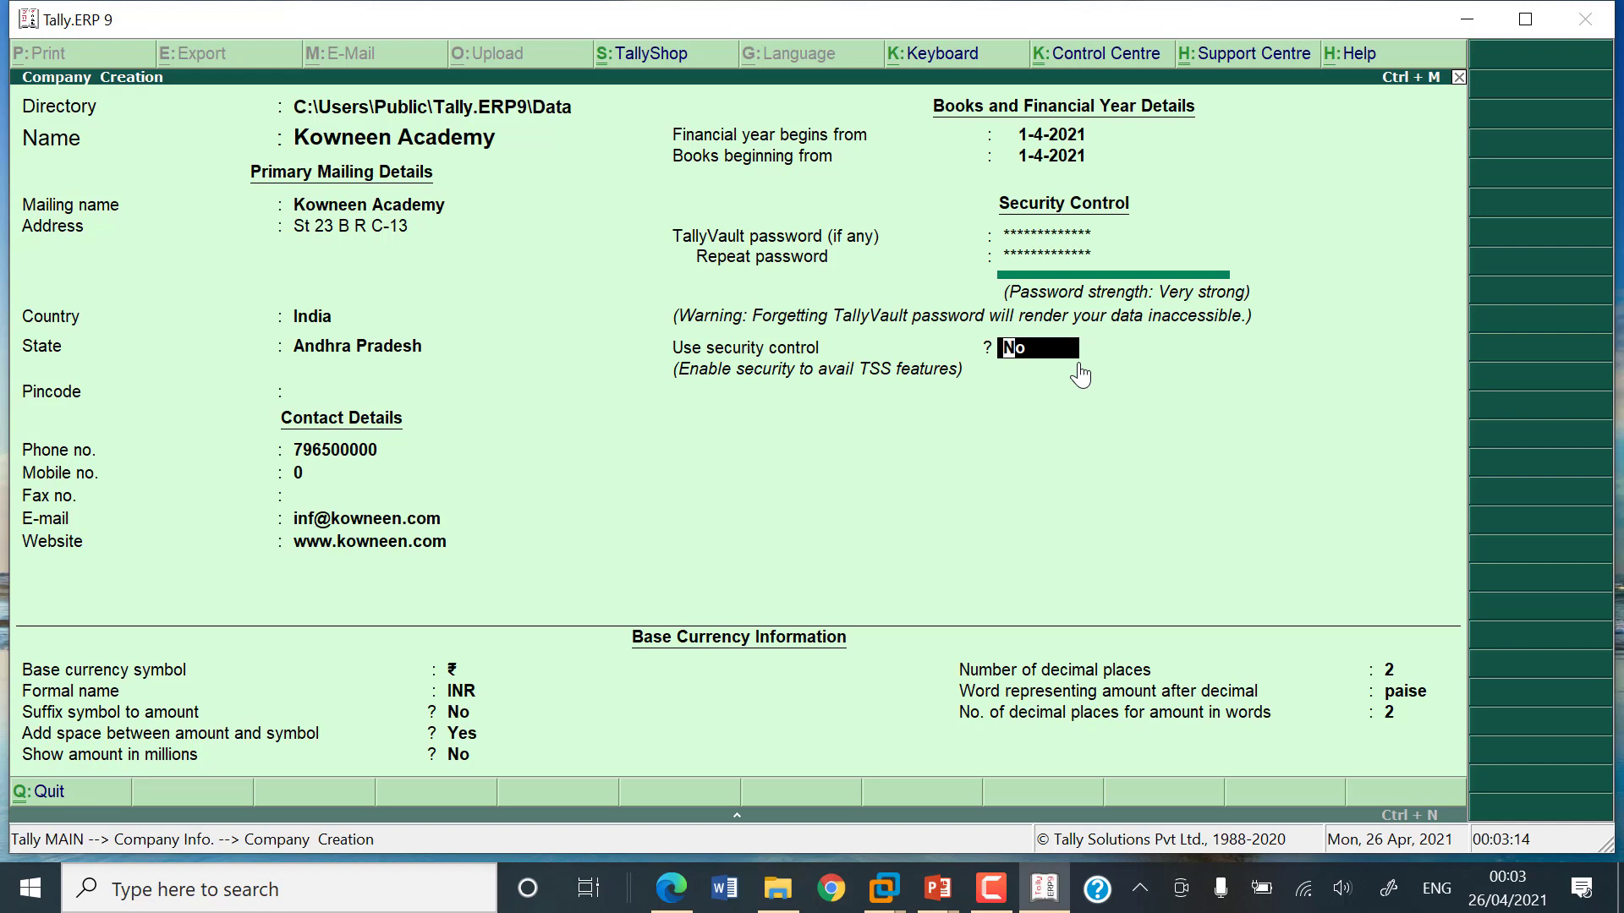
{"action": "key", "text": "Return"}
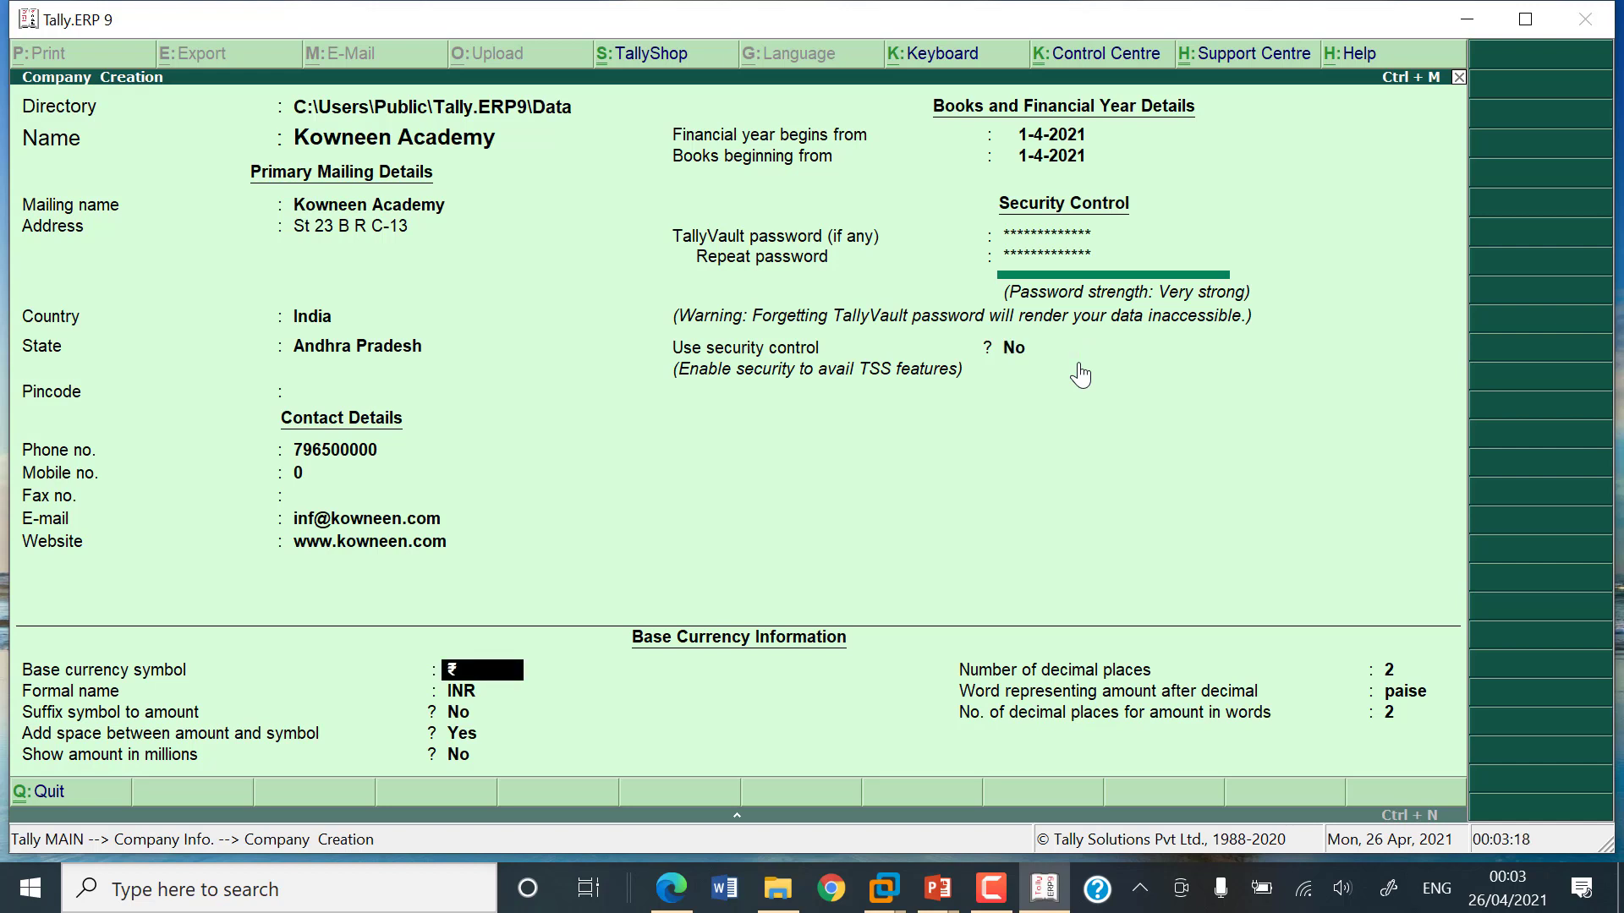
{"action": "key", "text": "Return"}
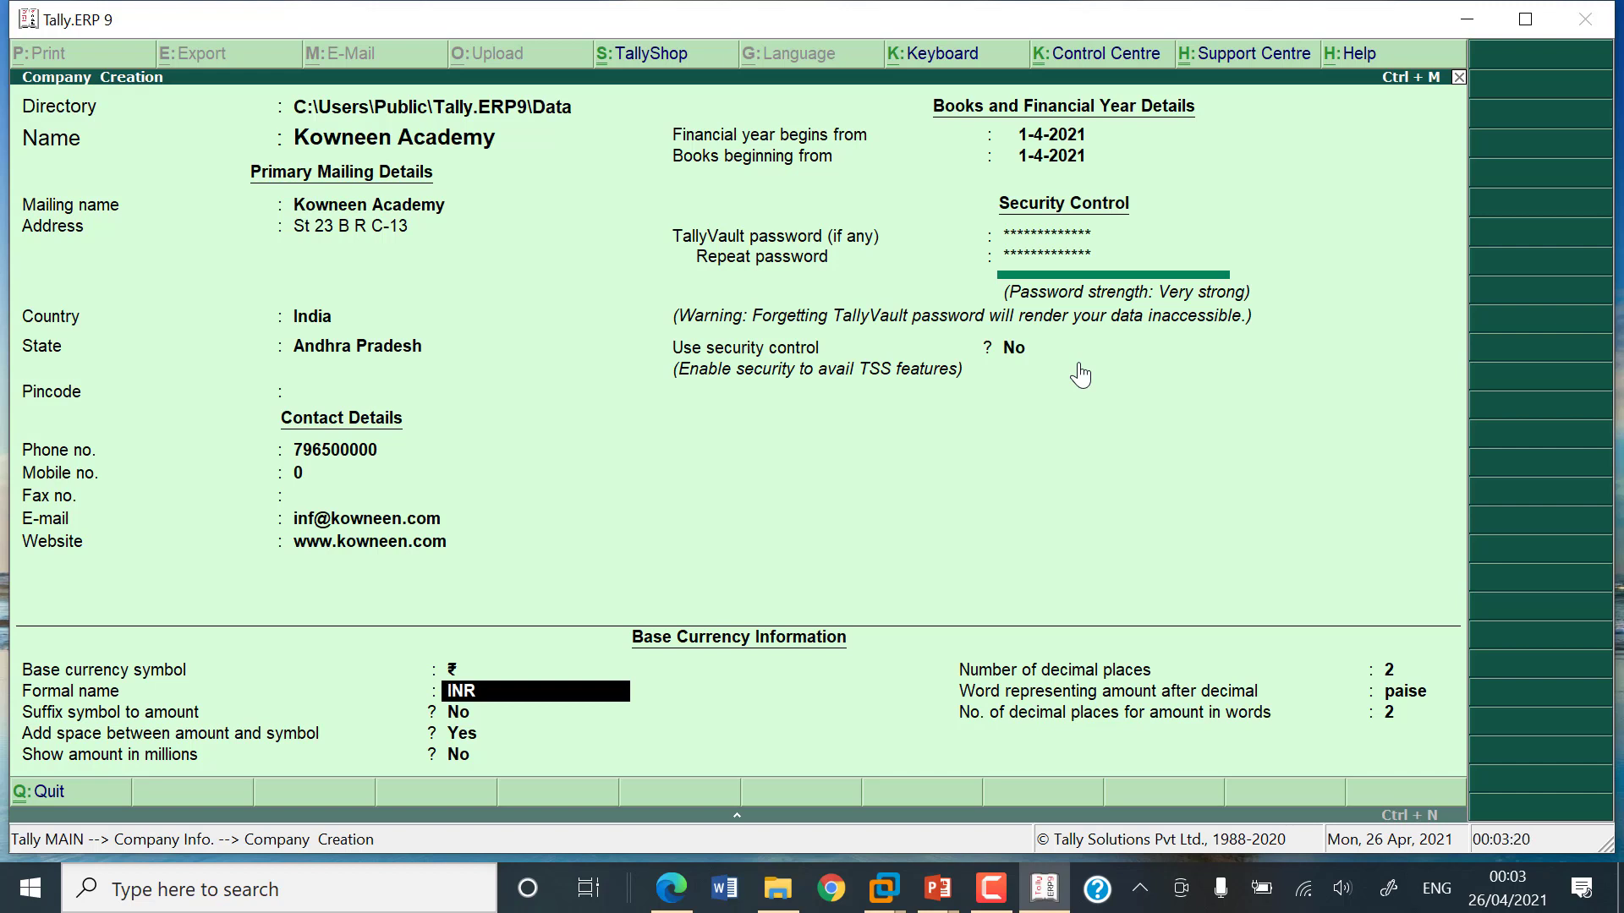
{"action": "key", "text": "Return"}
{"action": "key", "text": "Return"}
{"action": "key", "text": "Return"}
{"action": "key", "text": "Return"}
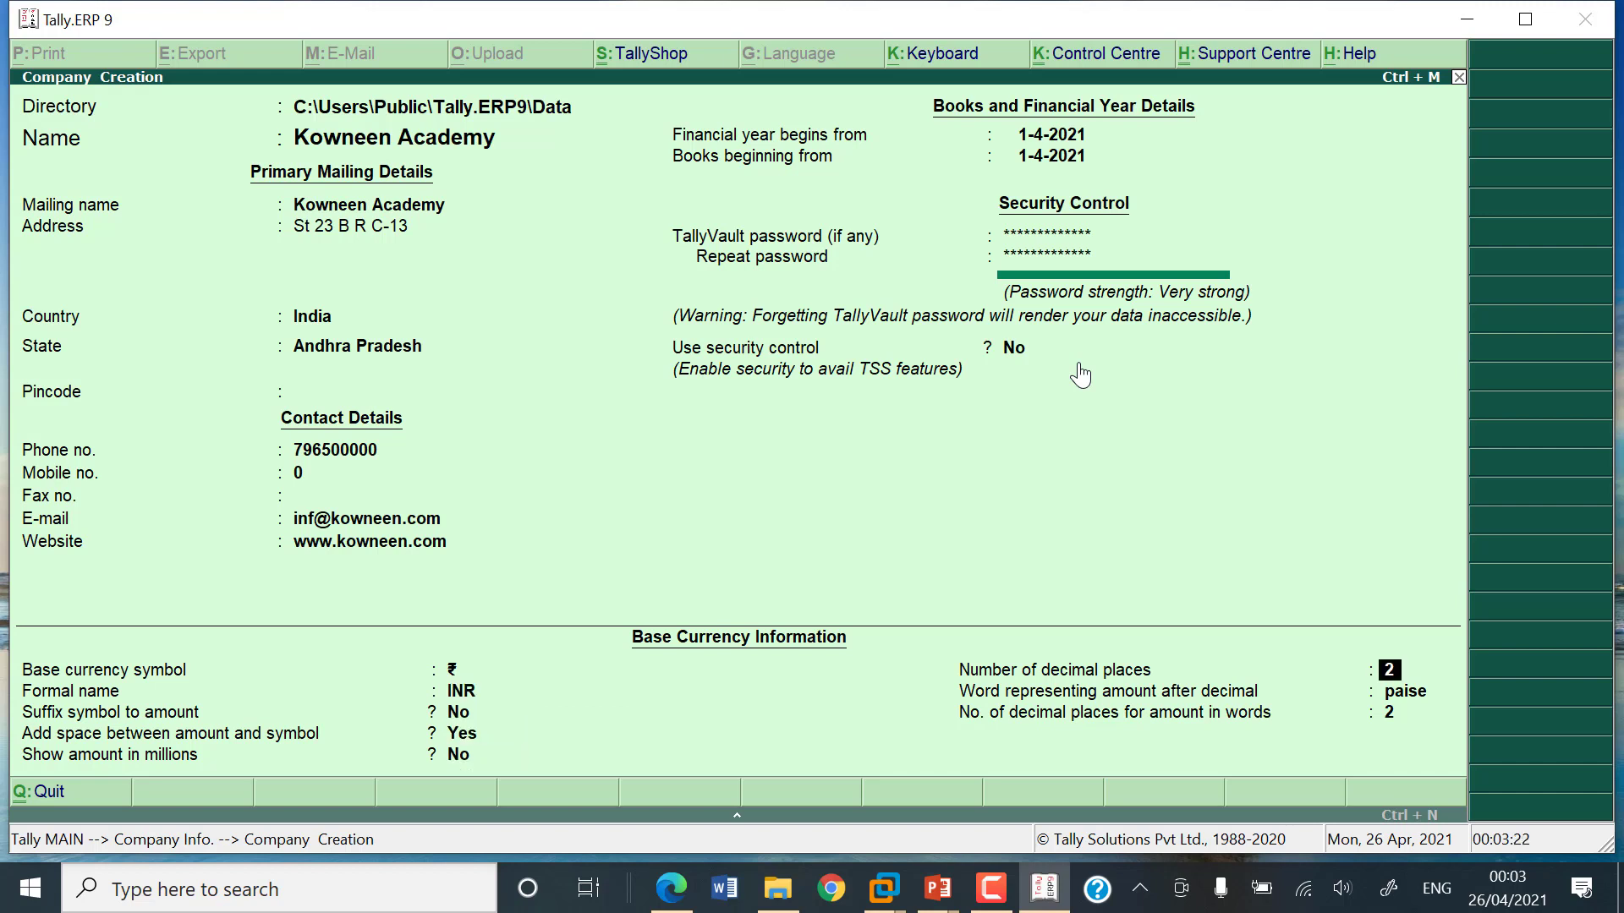
{"action": "key", "text": "Return"}
{"action": "key", "text": "Return"}
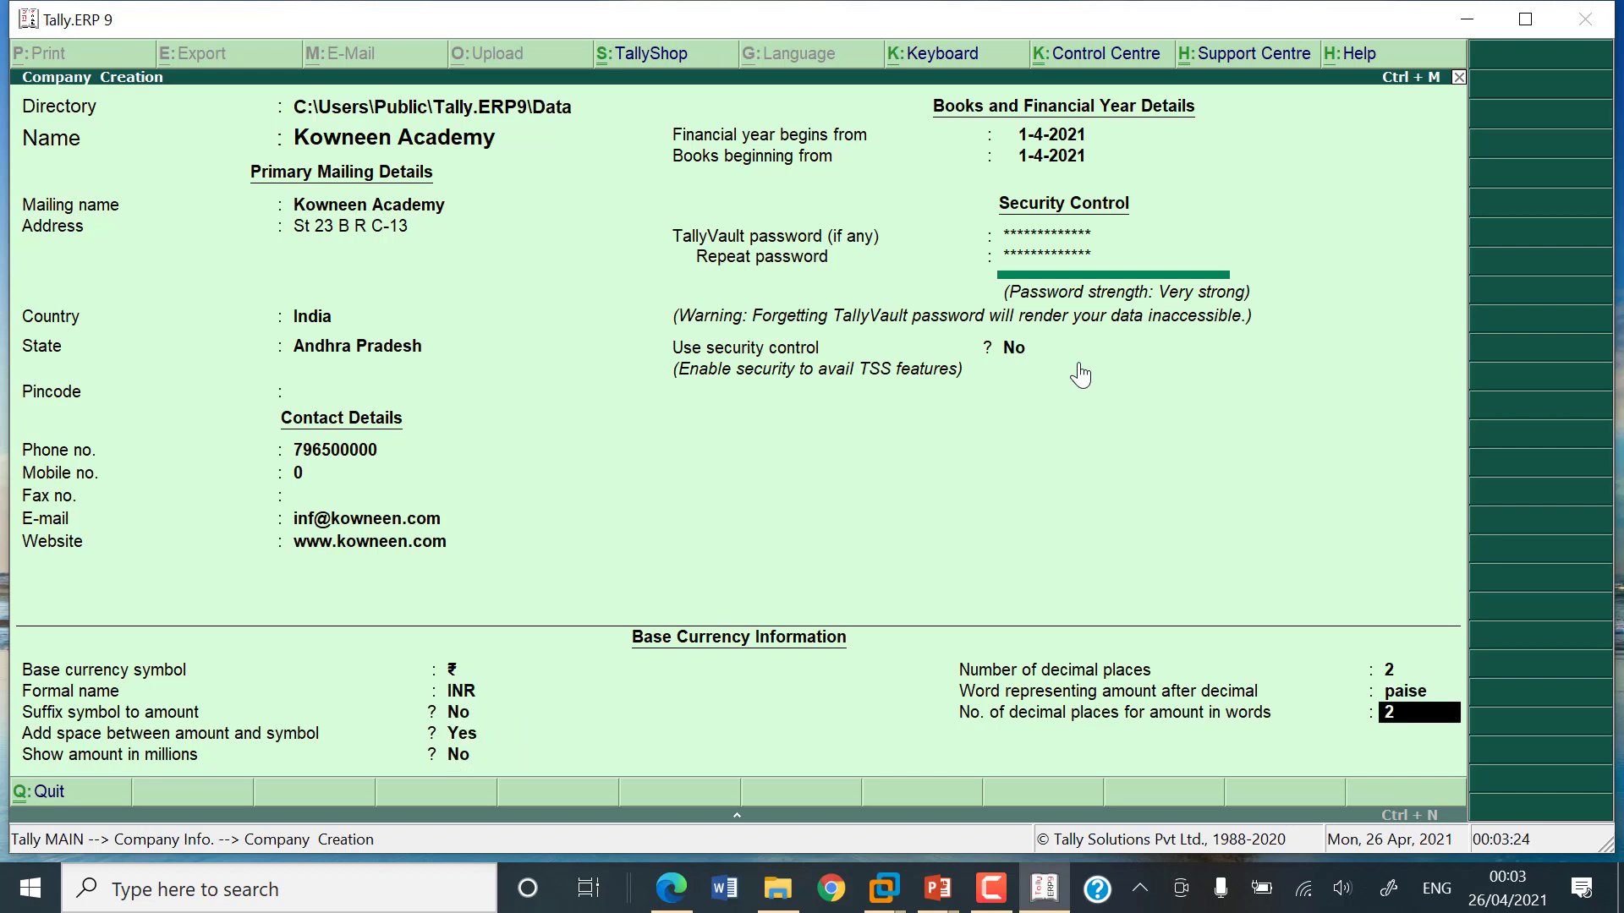
{"action": "key", "text": "Return"}
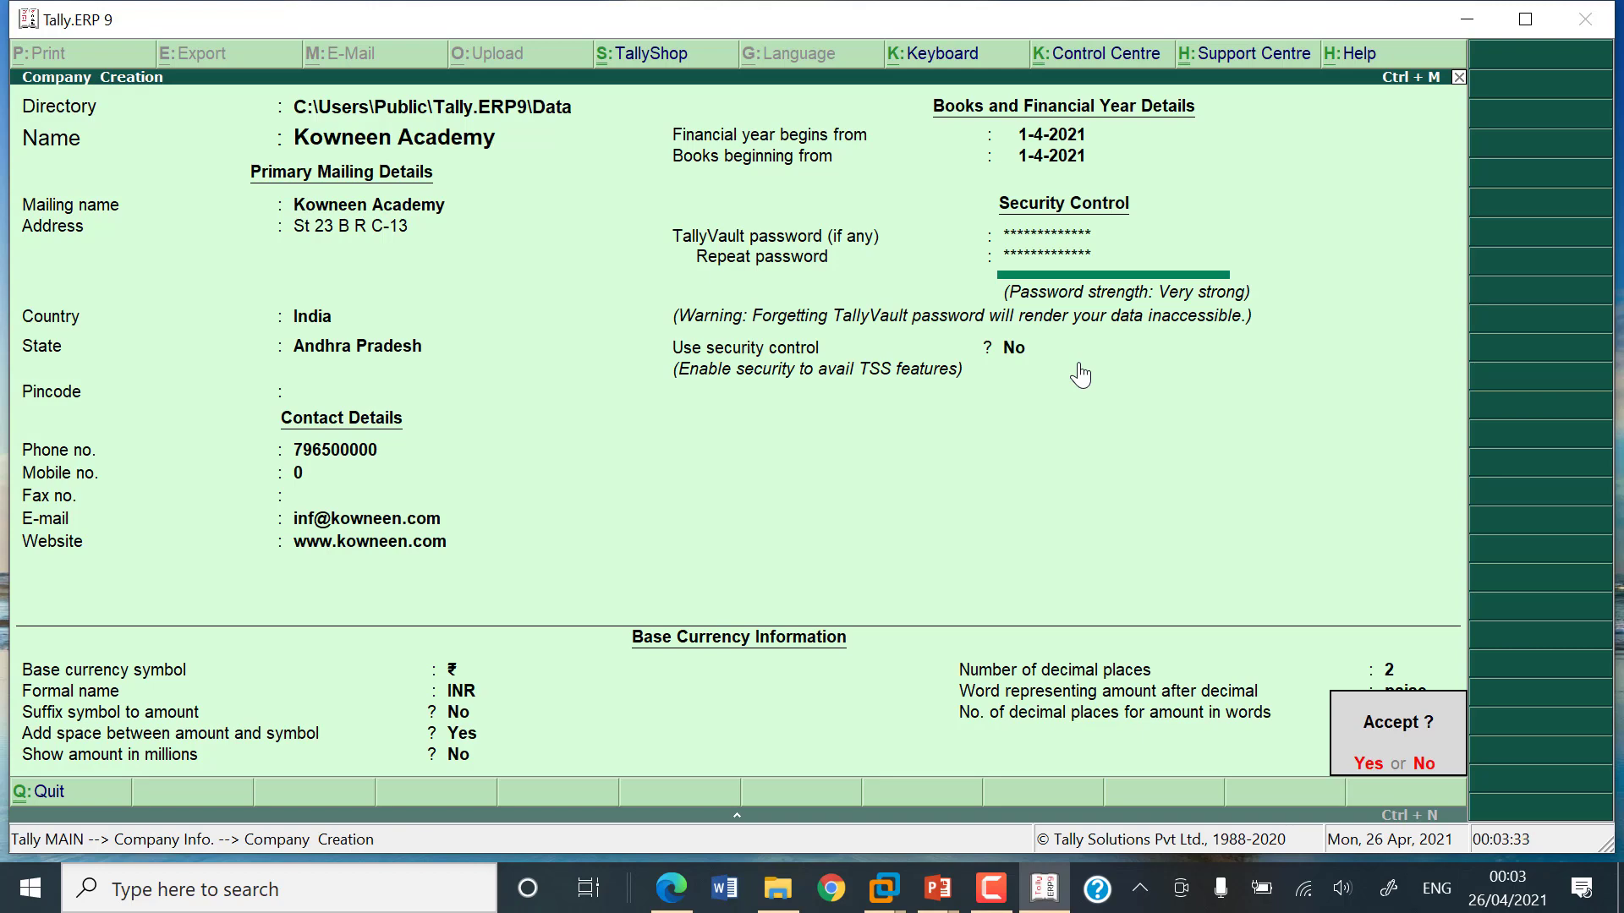
Step: Accept the new company, then enter the TallyVault password to load Kowneen Academy
{"action": "key", "text": "Return"}
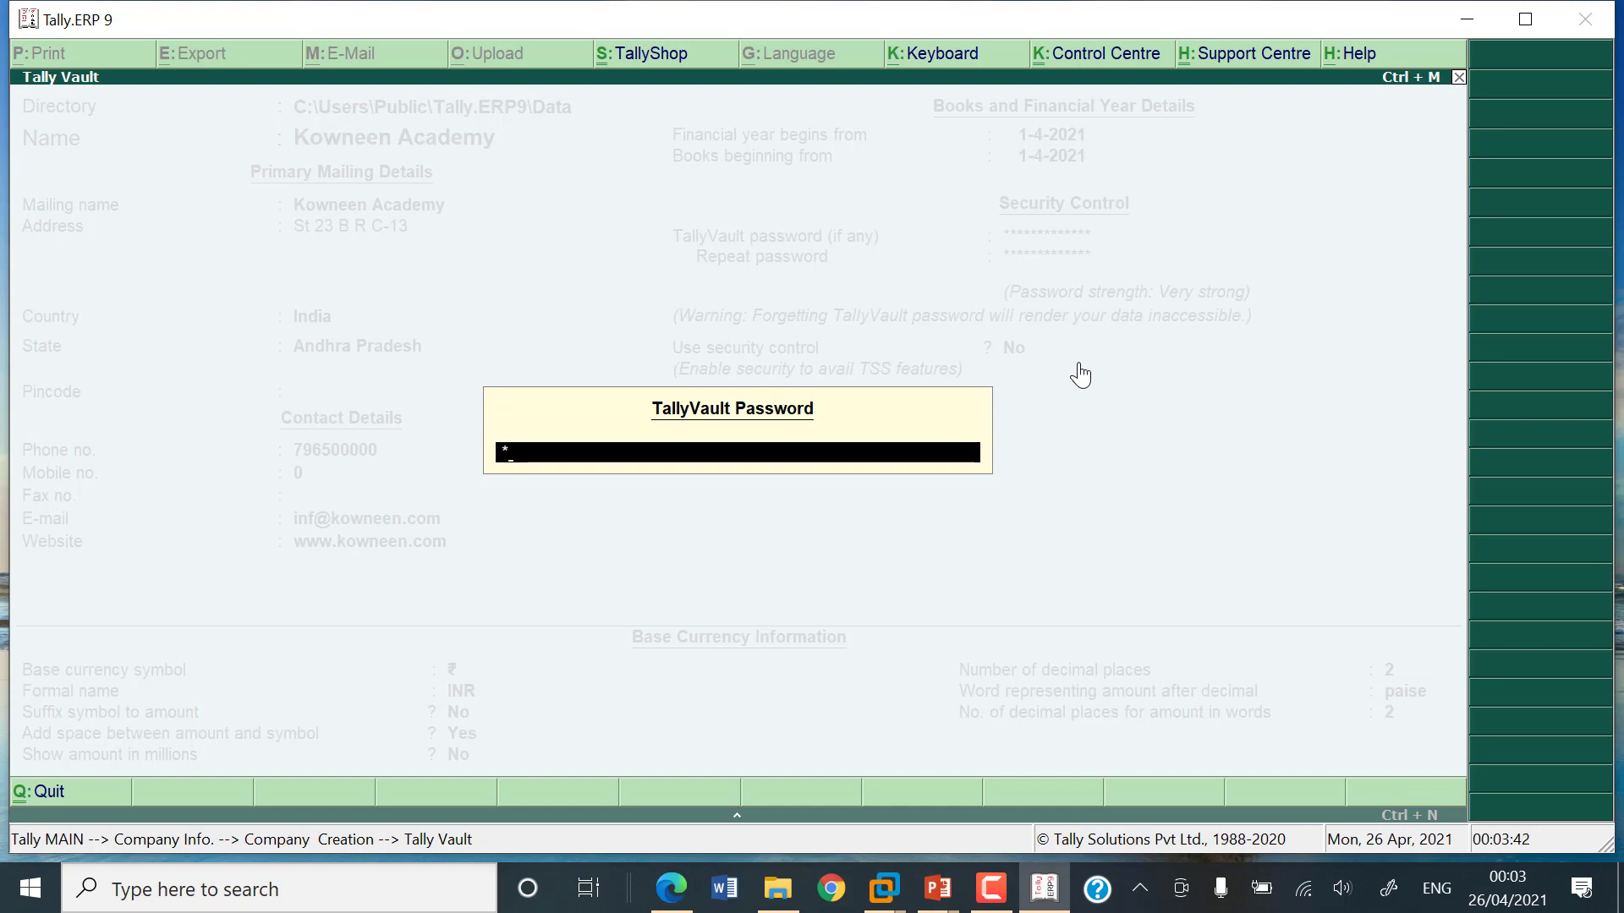
{"action": "type", "text": "*****"}
{"action": "key", "text": "Return"}
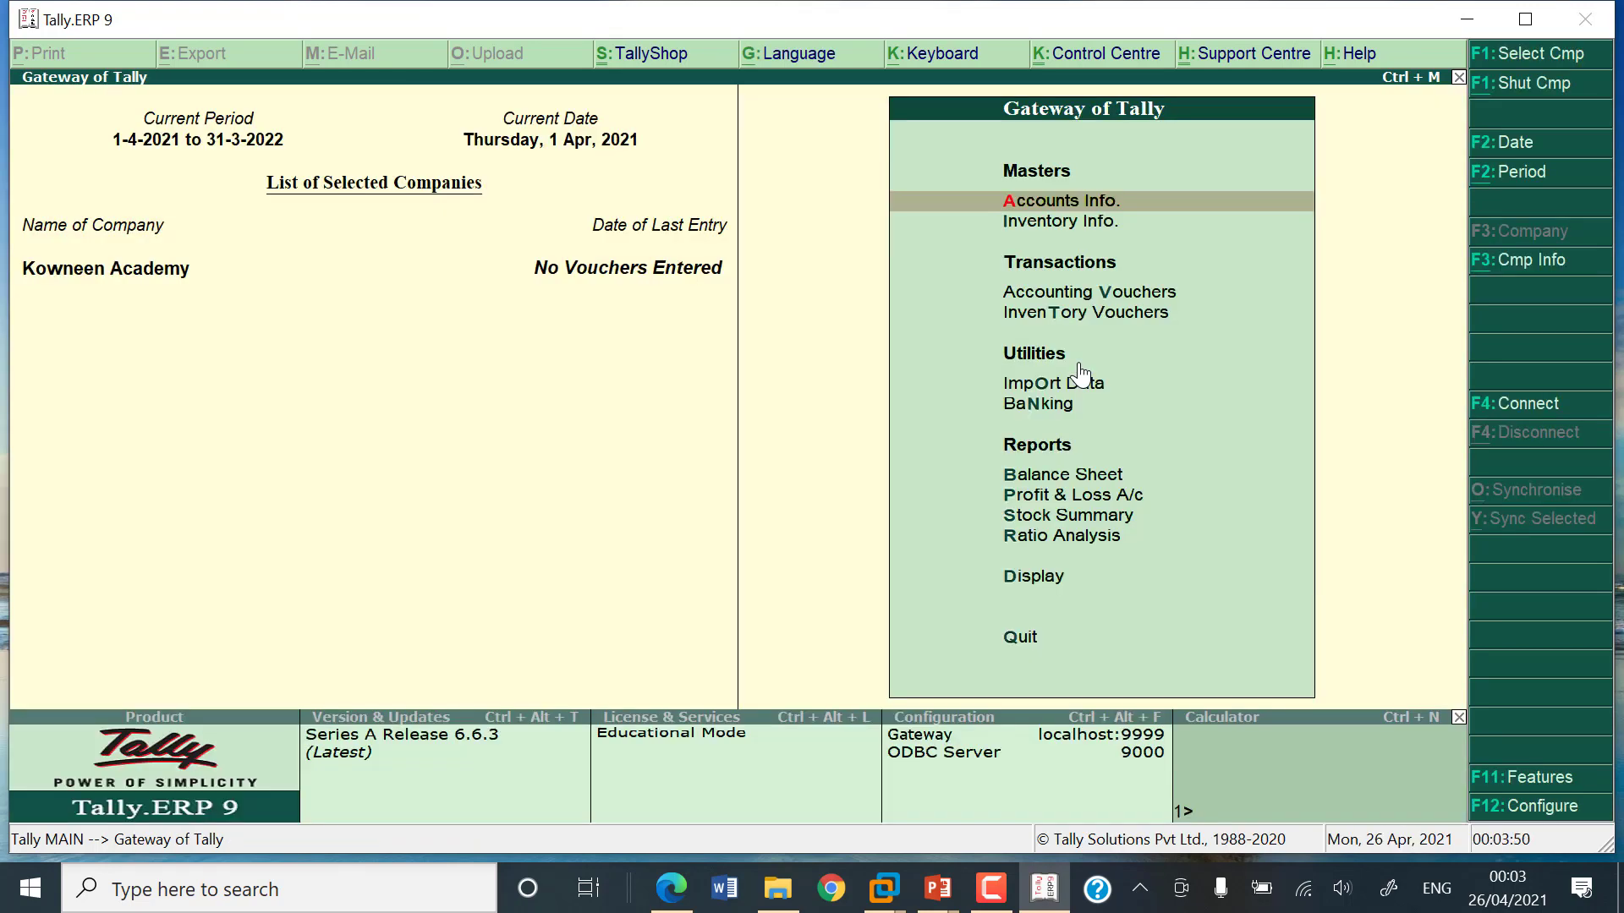